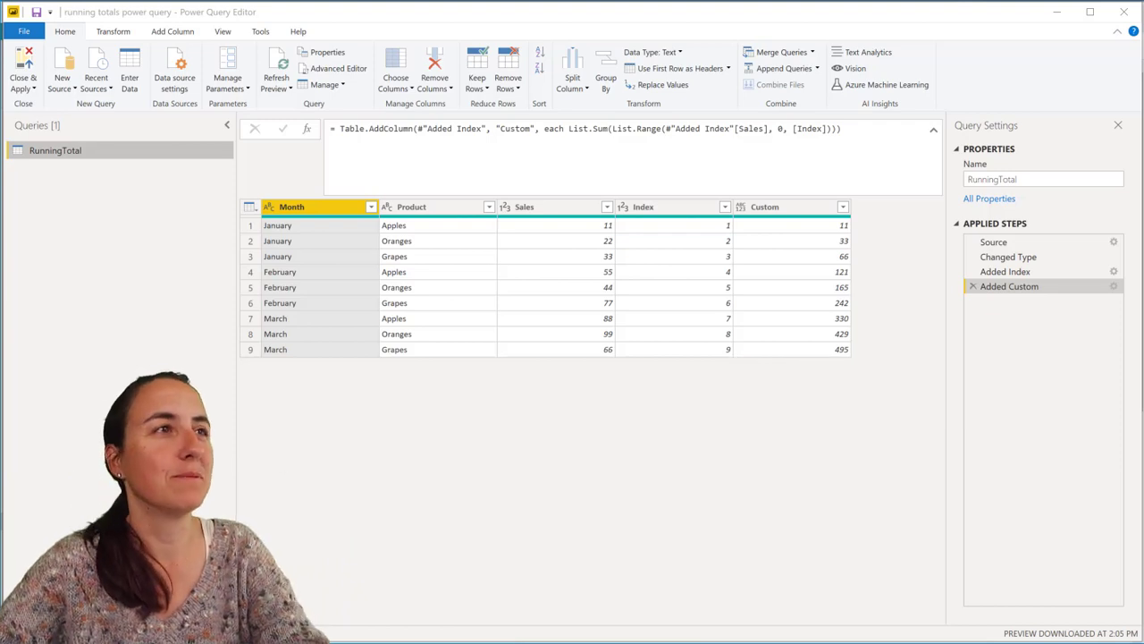
Step: Duplicate RunningTotal as RunningTotal (2) and delete its Added Custom and Added Index steps
{"action": "right_click", "coordinate": [68, 152]}
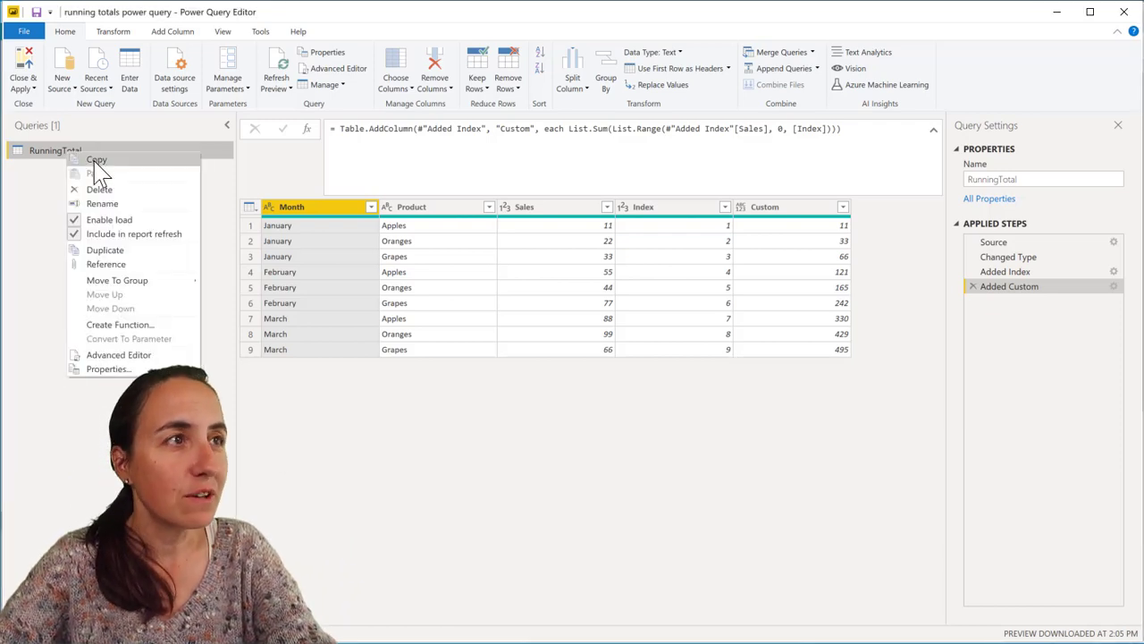
{"action": "left_click", "coordinate": [105, 250]}
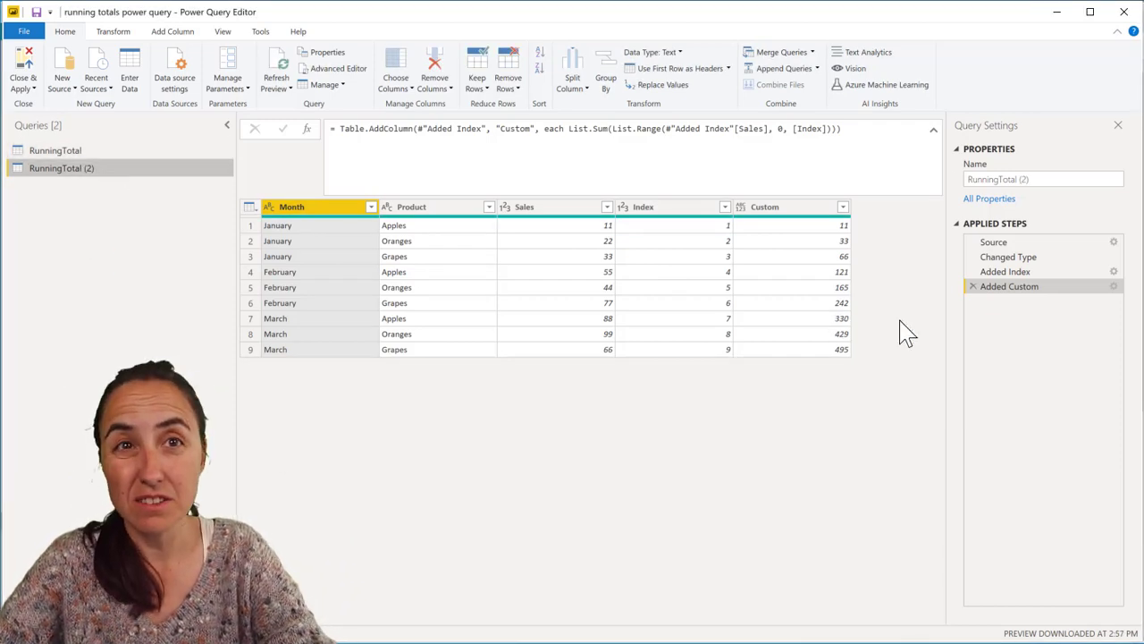
{"action": "left_click", "coordinate": [972, 286]}
{"action": "left_click", "coordinate": [973, 272]}
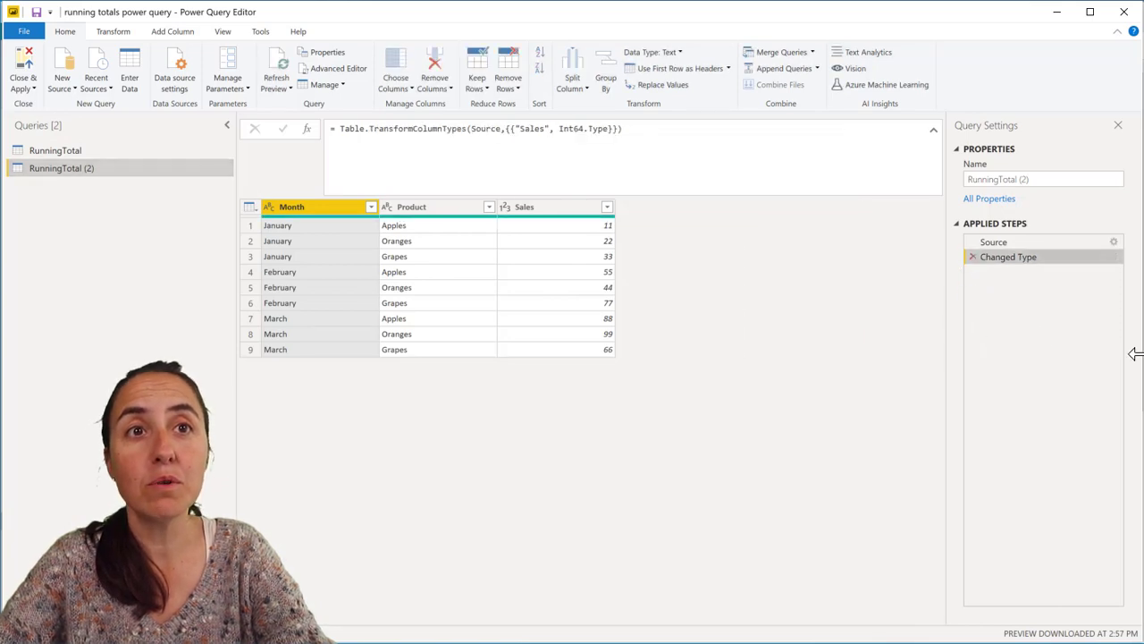
{"action": "left_click", "coordinate": [77, 157]}
{"action": "left_click", "coordinate": [79, 169]}
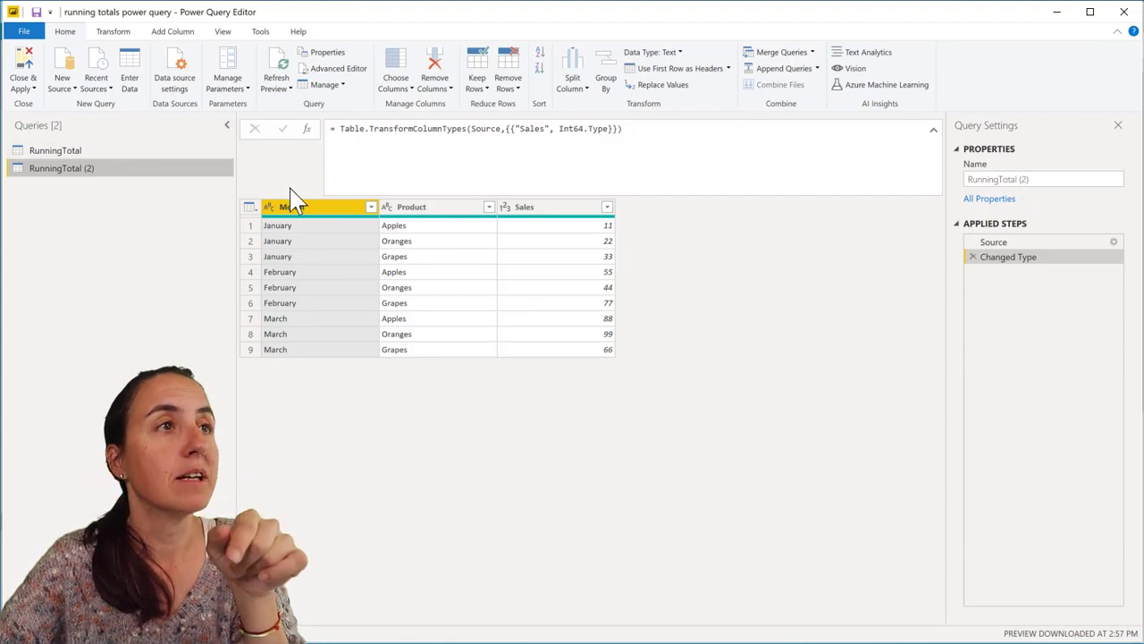
Step: Group RunningTotal (2) by Month using the All Rows operation, then return to RunningTotal
{"action": "left_click", "coordinate": [114, 34]}
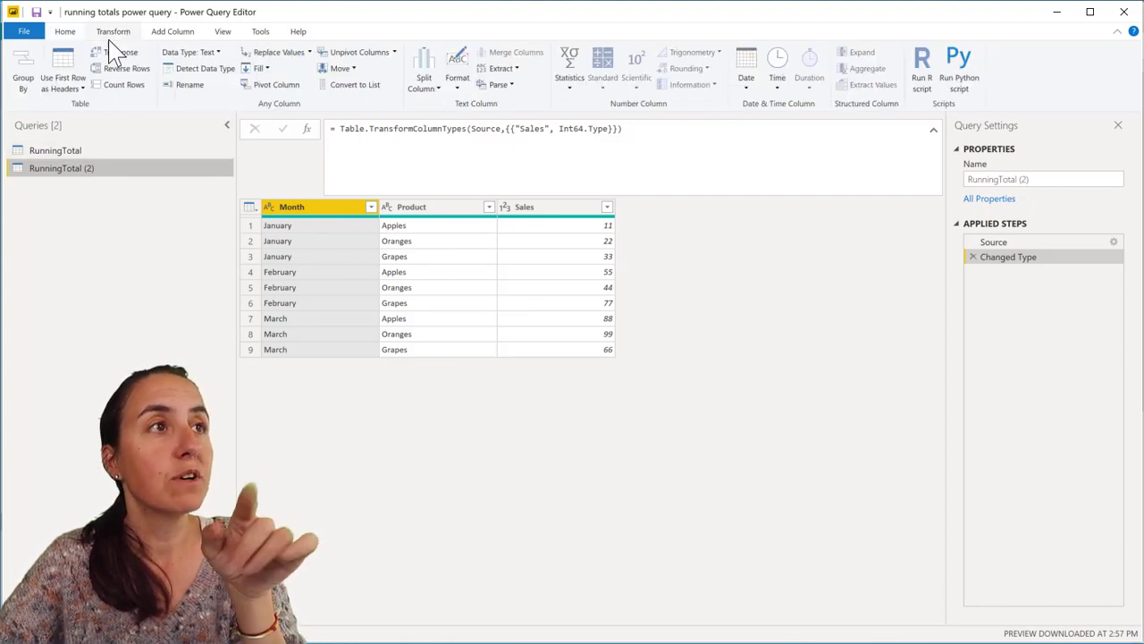
{"action": "left_click", "coordinate": [21, 76]}
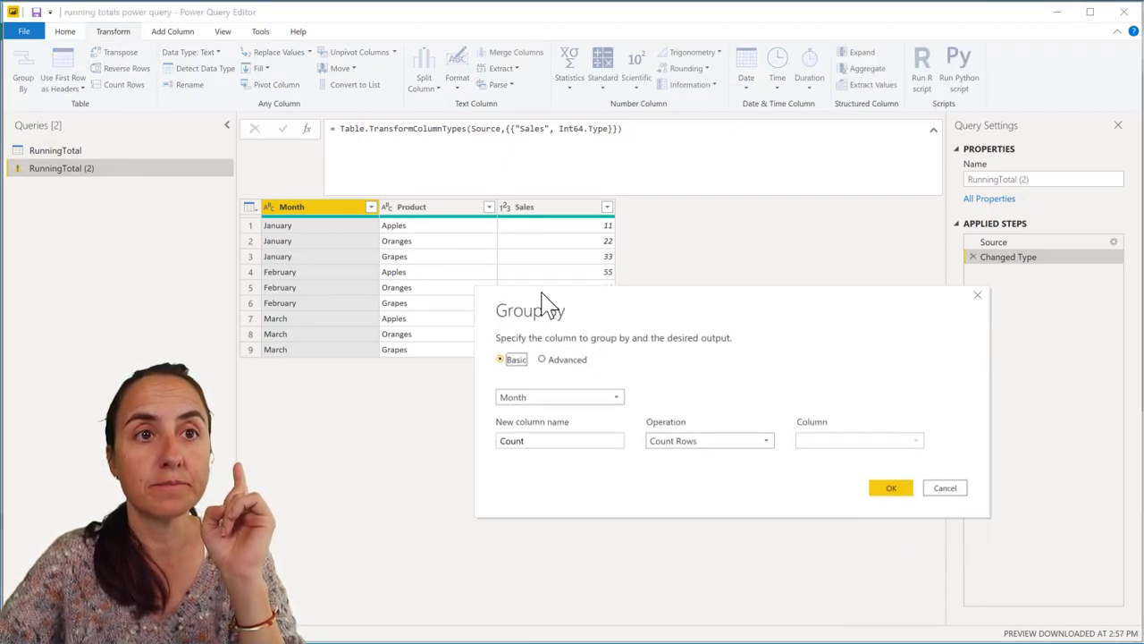
{"action": "left_click", "coordinate": [620, 398]}
{"action": "left_click", "coordinate": [626, 518]}
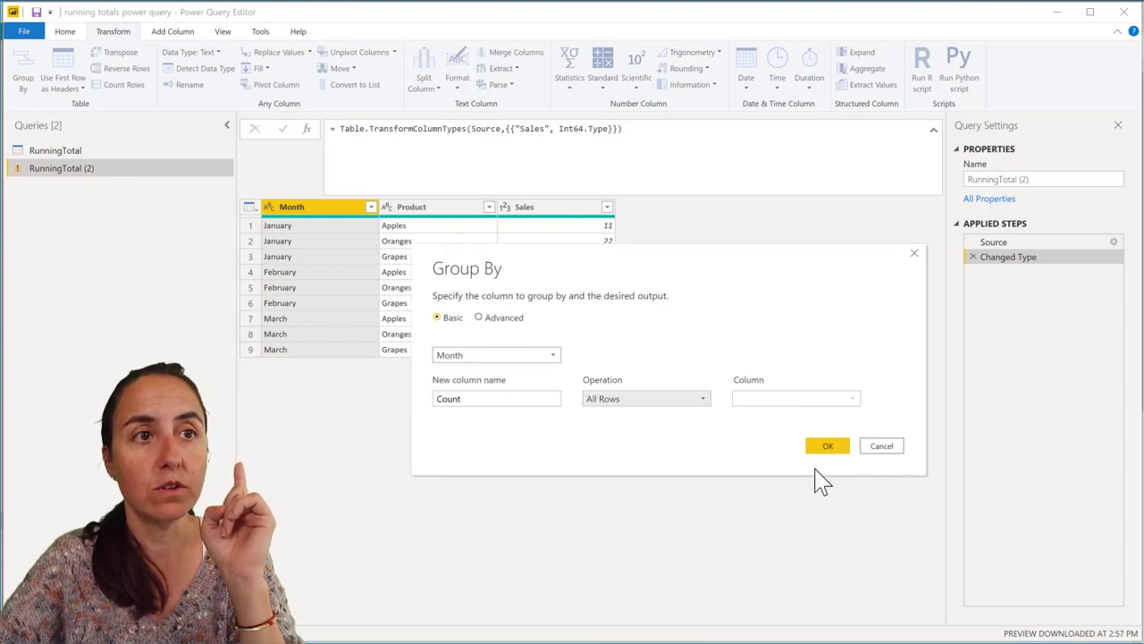
{"action": "left_click", "coordinate": [828, 449]}
{"action": "left_click", "coordinate": [50, 152]}
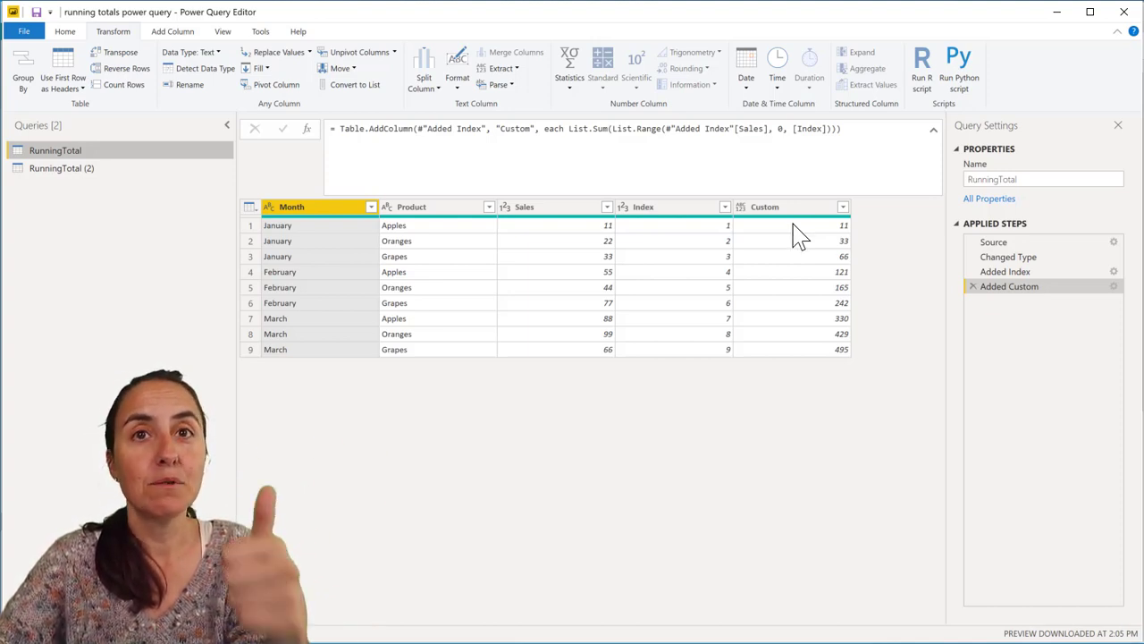
Step: Select the Added Index and Added Custom code in RunningTotal's Advanced Editor
{"action": "left_click", "coordinate": [64, 32]}
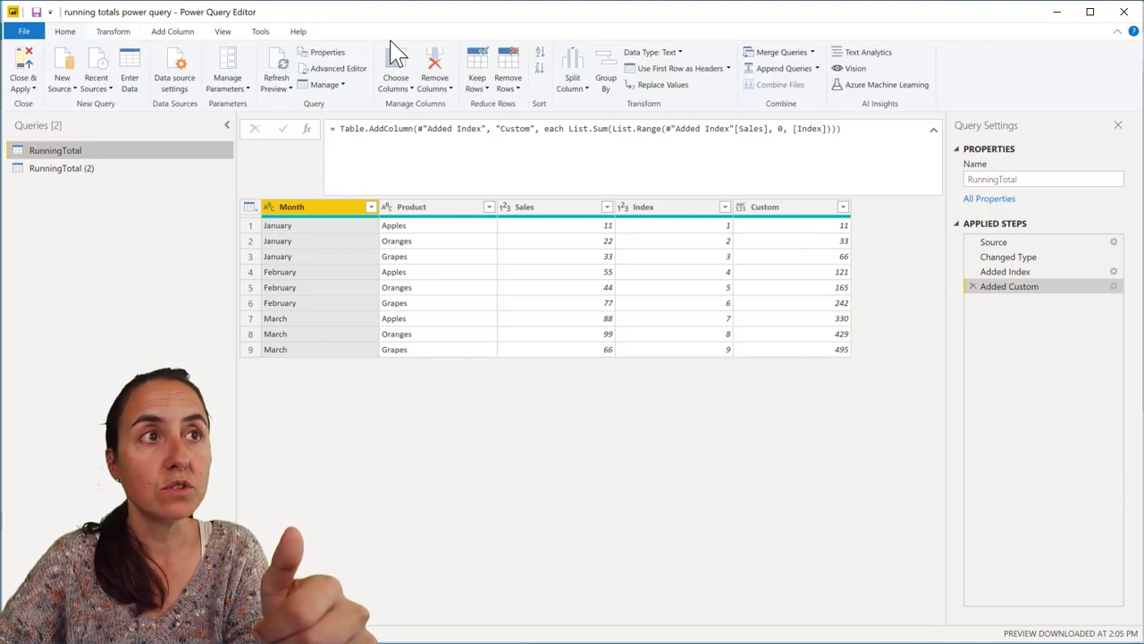
{"action": "left_click", "coordinate": [329, 69]}
{"action": "left_click_drag", "start_coordinate": [235, 156], "coordinate": [429, 211]}
{"action": "key", "text": "ctrl+c"}
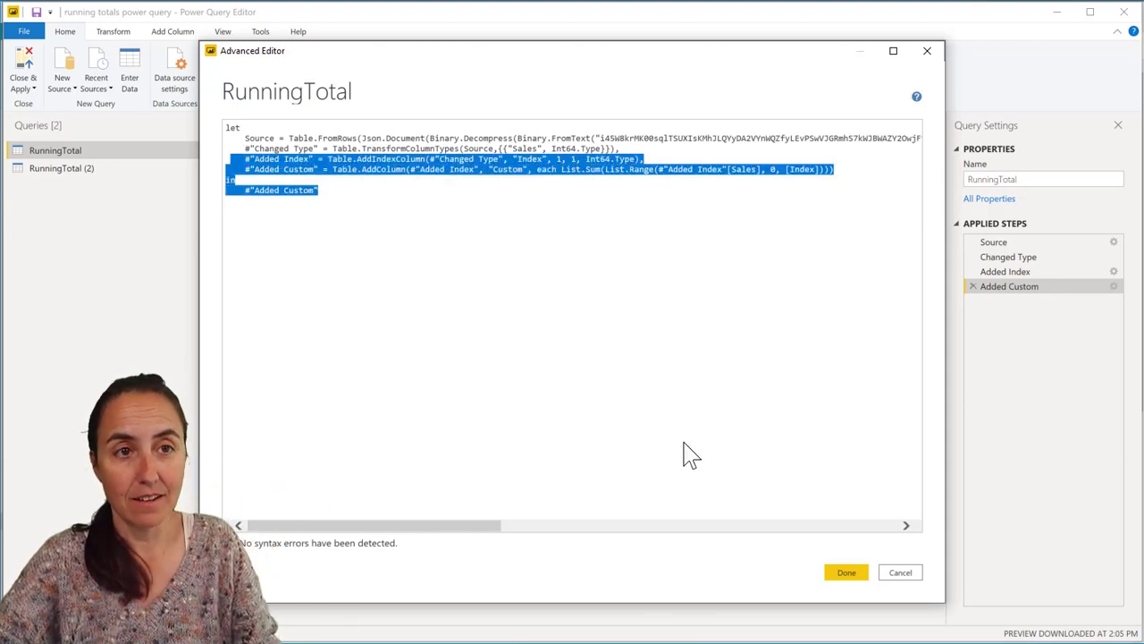
{"action": "left_click", "coordinate": [845, 572]}
Step: Preview January's and February's nested tables in RunningTotal (2), then open its Advanced Editor
{"action": "left_click", "coordinate": [69, 168]}
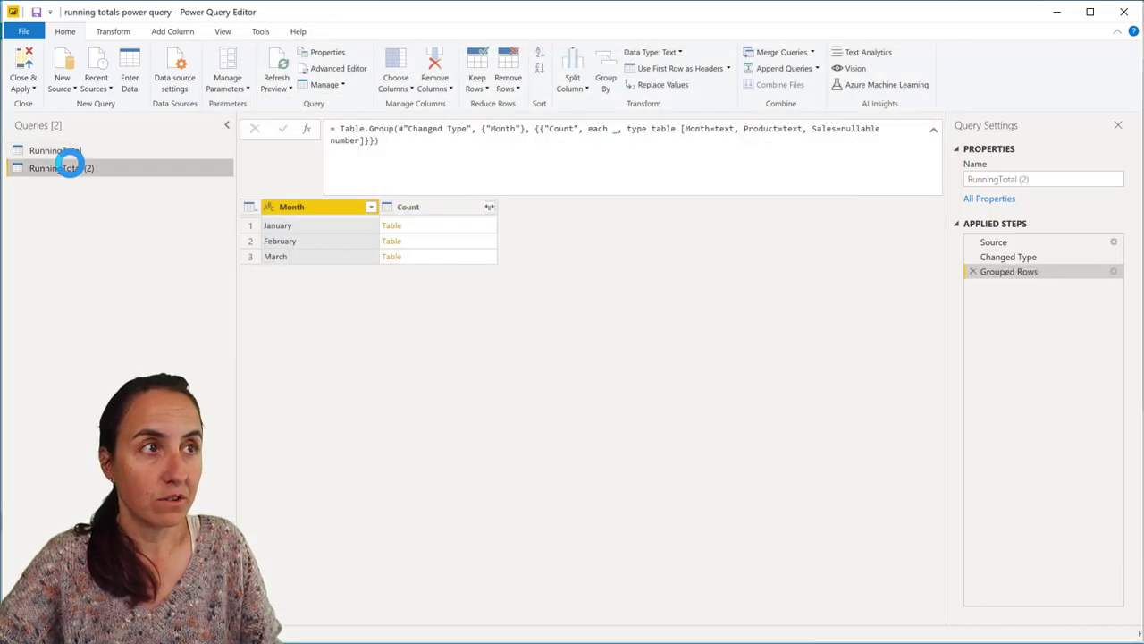
{"action": "left_click", "coordinate": [452, 229]}
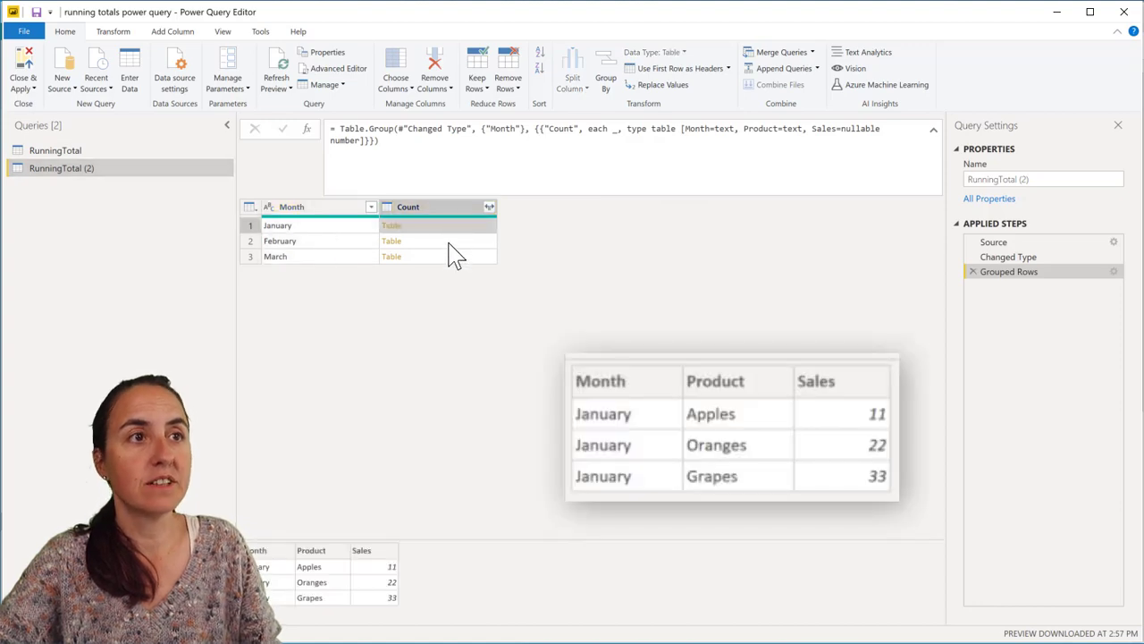
{"action": "left_click", "coordinate": [449, 243]}
{"action": "key", "text": "Up"}
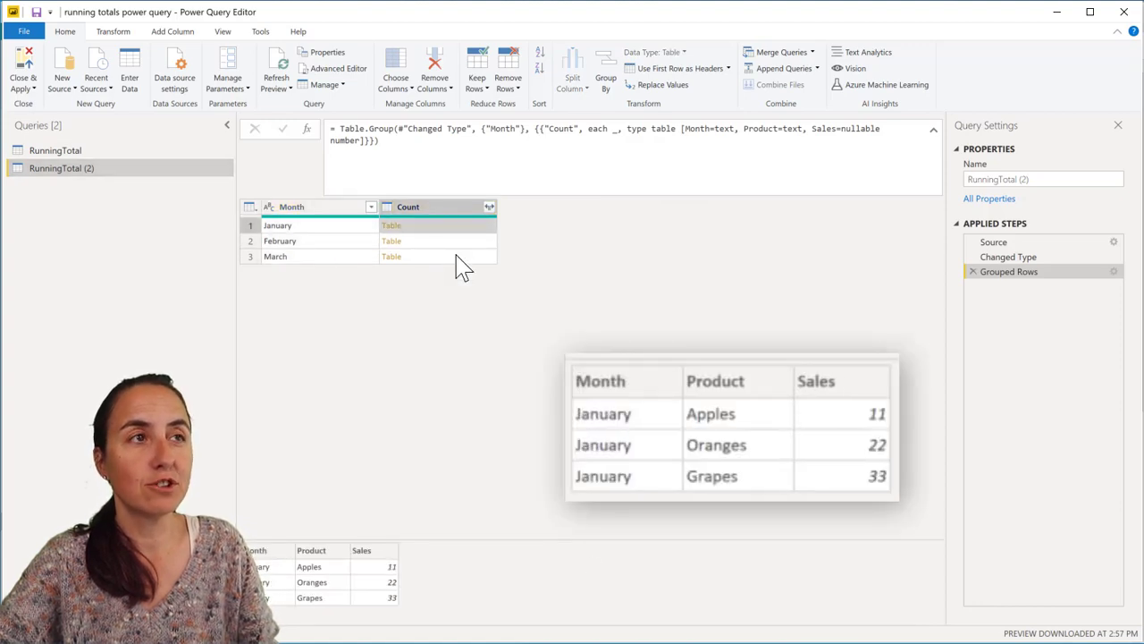
{"action": "left_click", "coordinate": [350, 70]}
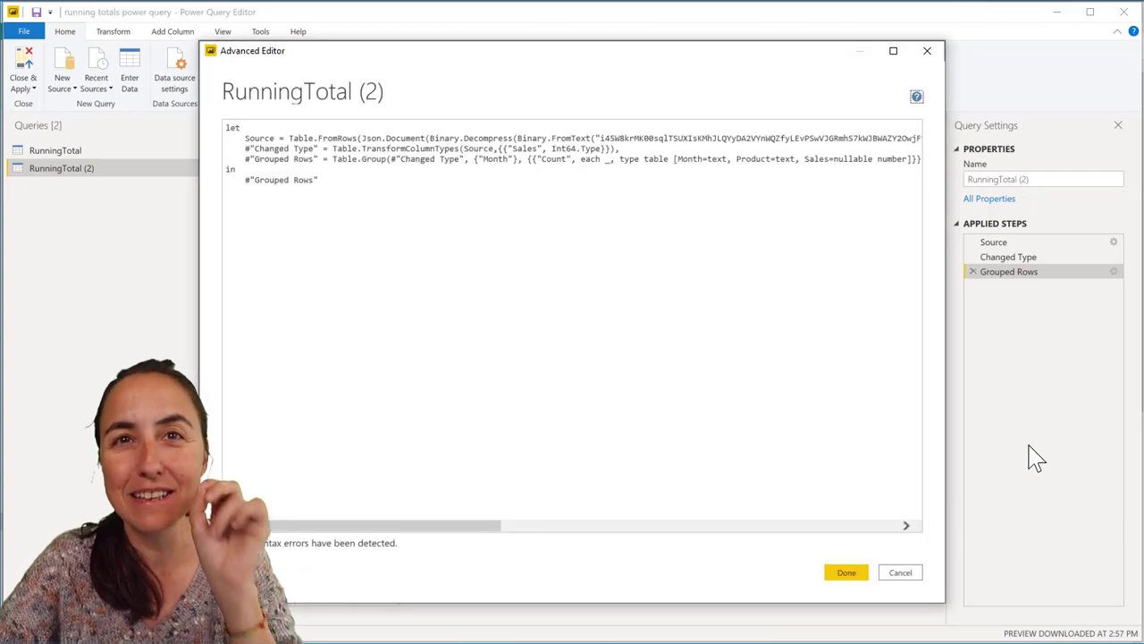
Step: After Grouped Rows, add a comment and RunFunction = (RunTable as table) as table=> with the pasted steps
{"action": "left_click", "coordinate": [227, 169]}
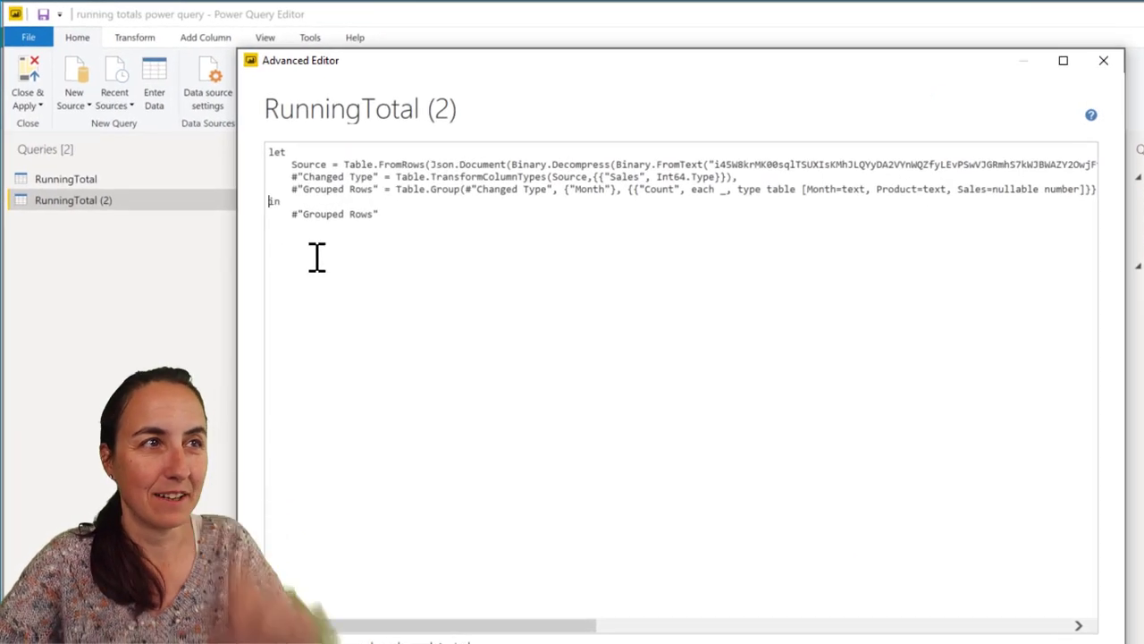
{"action": "key", "text": "Left"}
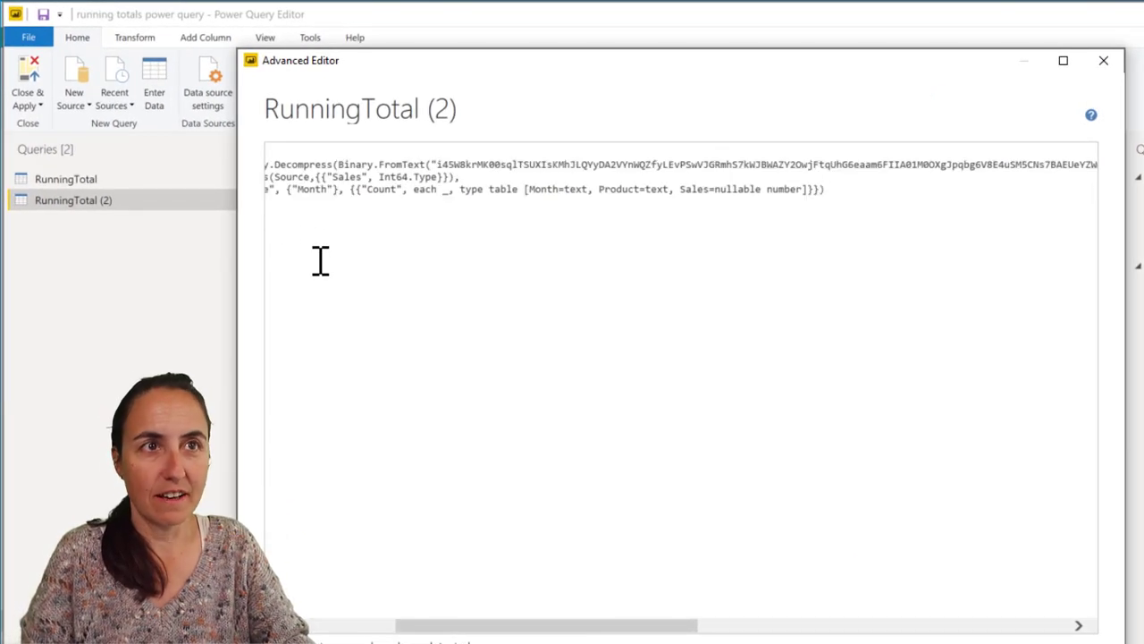
{"action": "type", "text": ","}
{"action": "key", "text": "Return"}
{"action": "key", "text": "Return"}
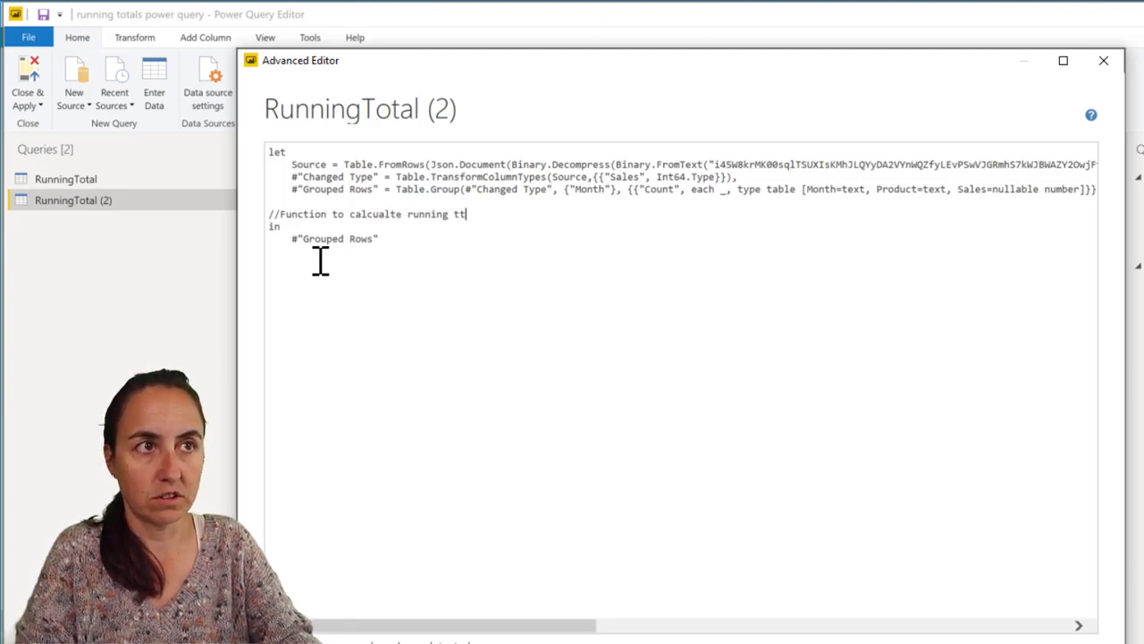
{"action": "key", "text": "Return"}
{"action": "key", "text": "Return"}
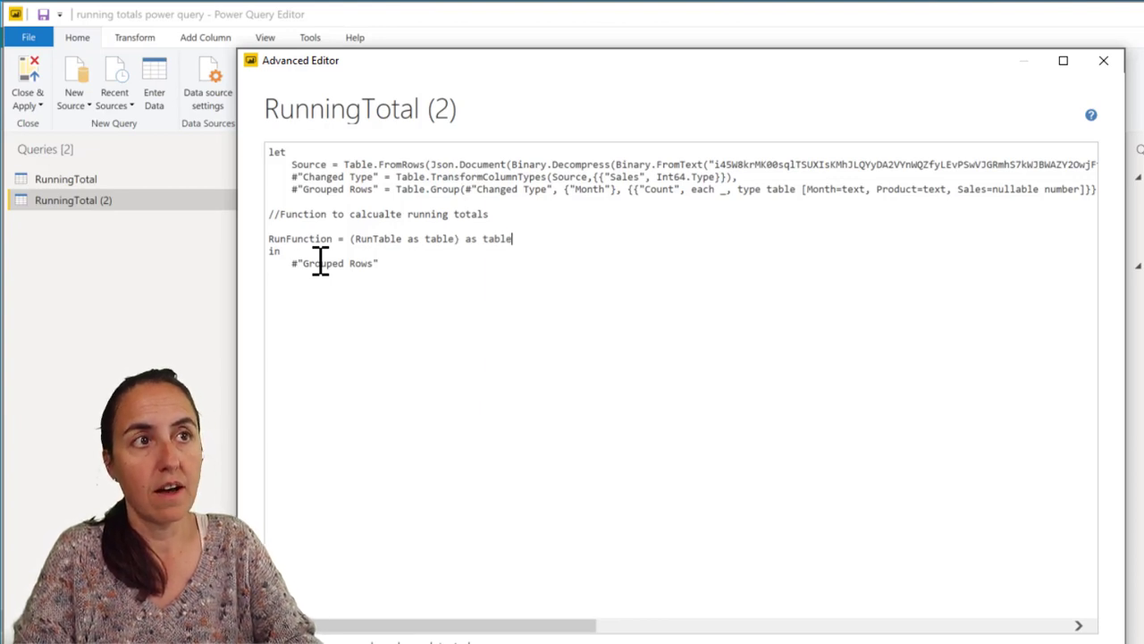
{"action": "key", "text": "Return"}
{"action": "key", "text": "Return"}
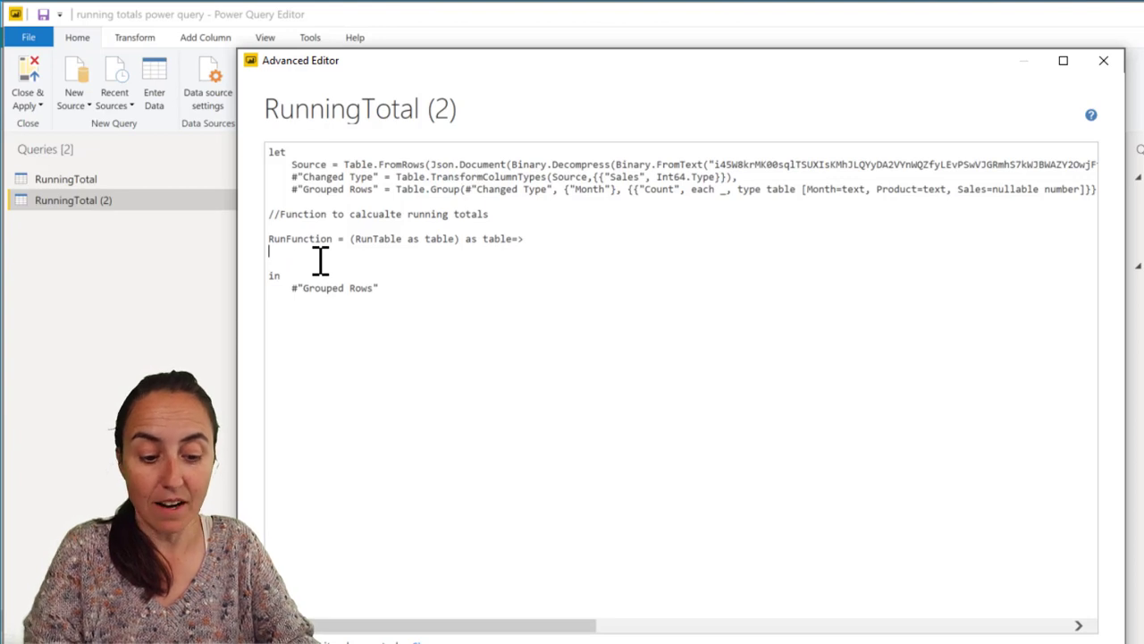
{"action": "key", "text": "ctrl+v"}
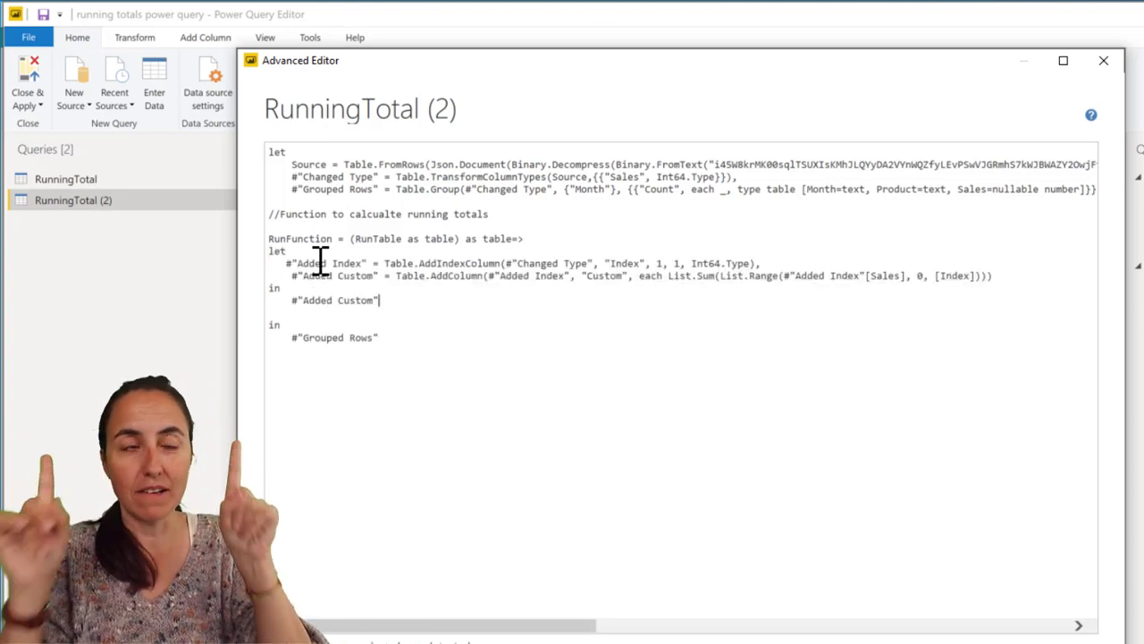
Step: Replace #"Changed Type" with RunTable in the function's Added Index line
{"action": "left_click_drag", "start_coordinate": [502, 263], "coordinate": [587, 261]}
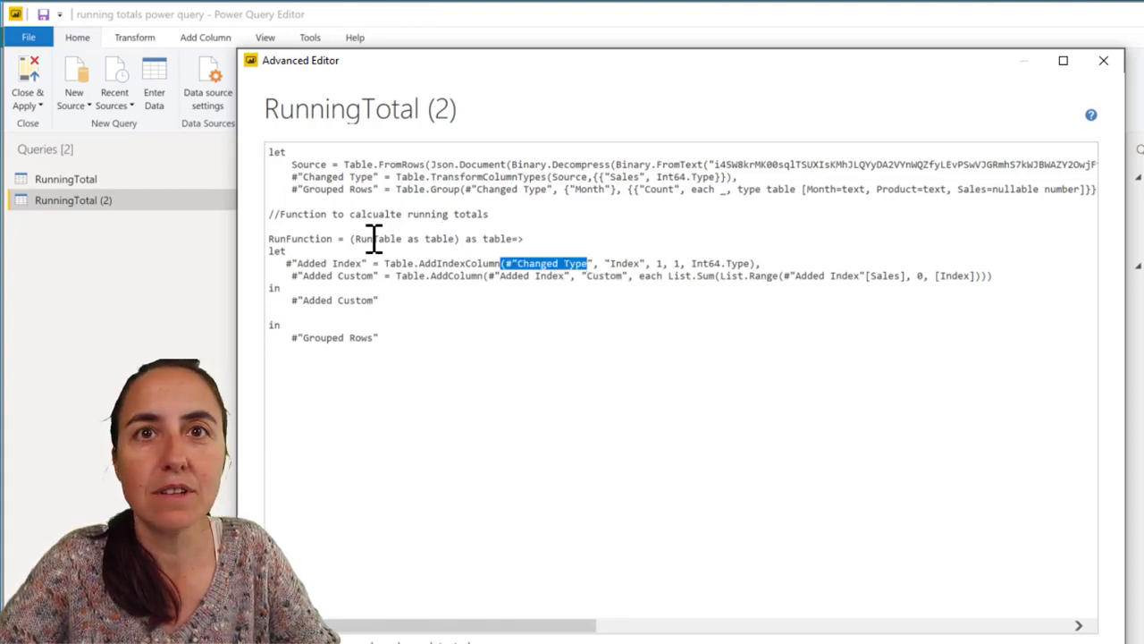
{"action": "left_click", "coordinate": [593, 261]}
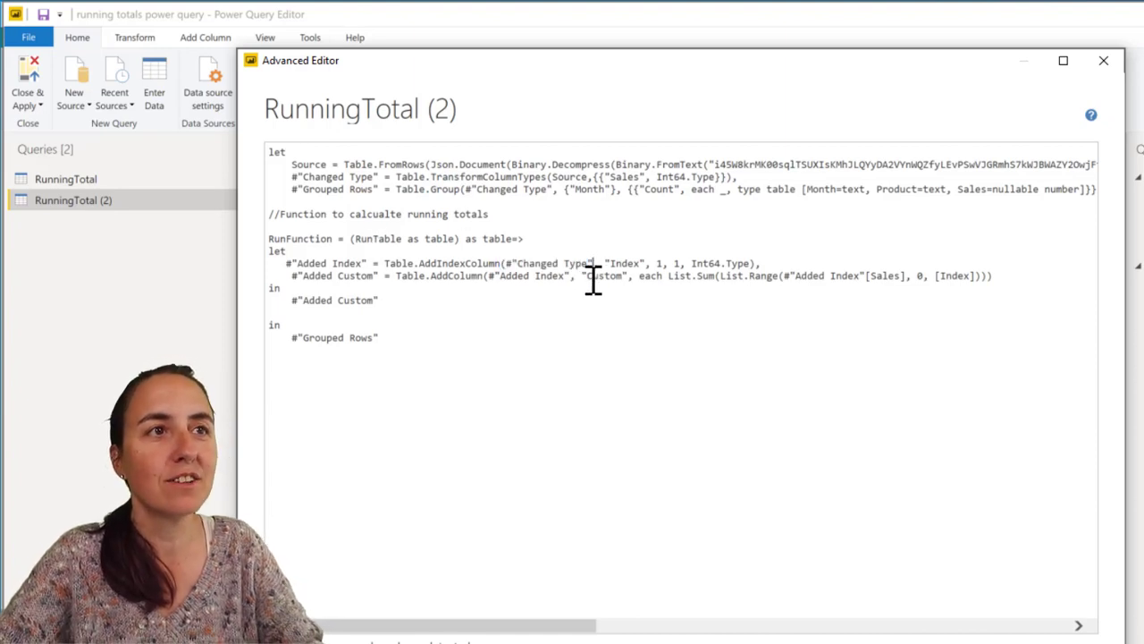
{"action": "key", "text": "BackSpace"}
{"action": "key", "text": "BackSpace"}
{"action": "key", "text": "BackSpace"}
{"action": "key", "text": "BackSpace"}
{"action": "key", "text": "BackSpace"}
{"action": "key", "text": "BackSpace"}
{"action": "key", "text": "BackSpace"}
{"action": "key", "text": "BackSpace"}
{"action": "key", "text": "BackSpace"}
{"action": "key", "text": "BackSpace"}
{"action": "key", "text": "BackSpace"}
{"action": "key", "text": "BackSpace"}
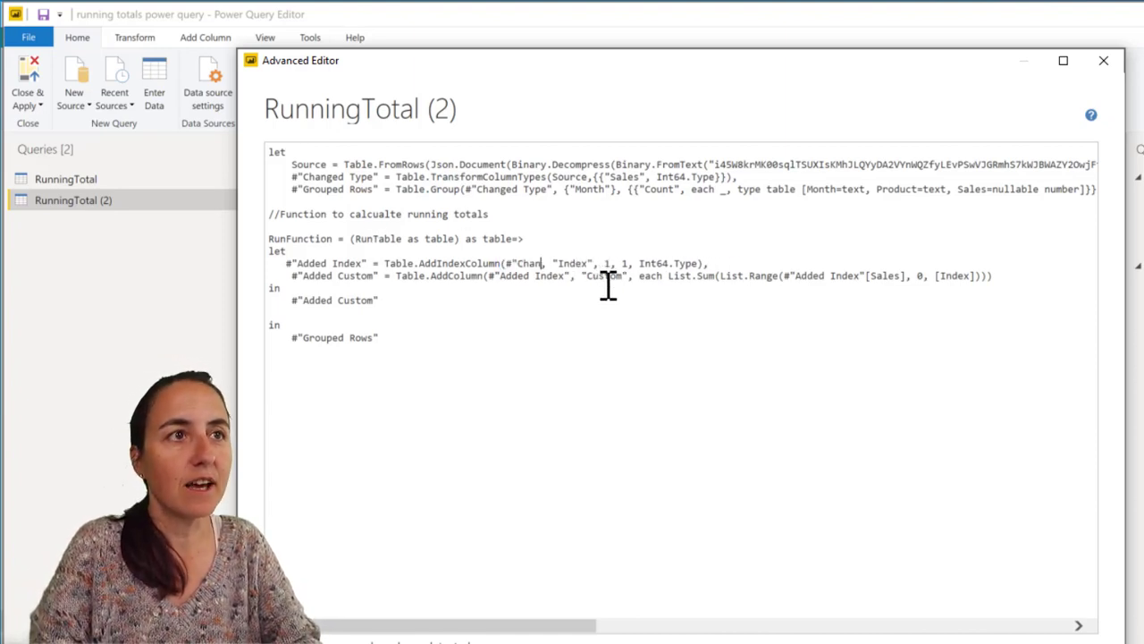
{"action": "key", "text": "BackSpace"}
{"action": "key", "text": "BackSpace"}
{"action": "key", "text": "BackSpace"}
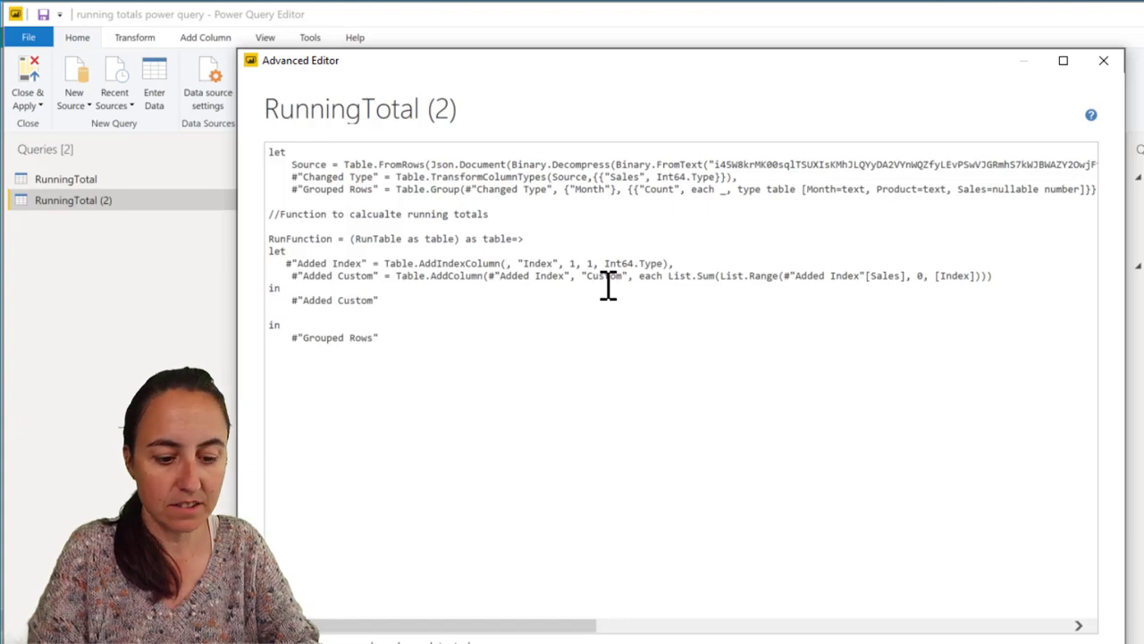
{"action": "type", "text": "RunTavl"}
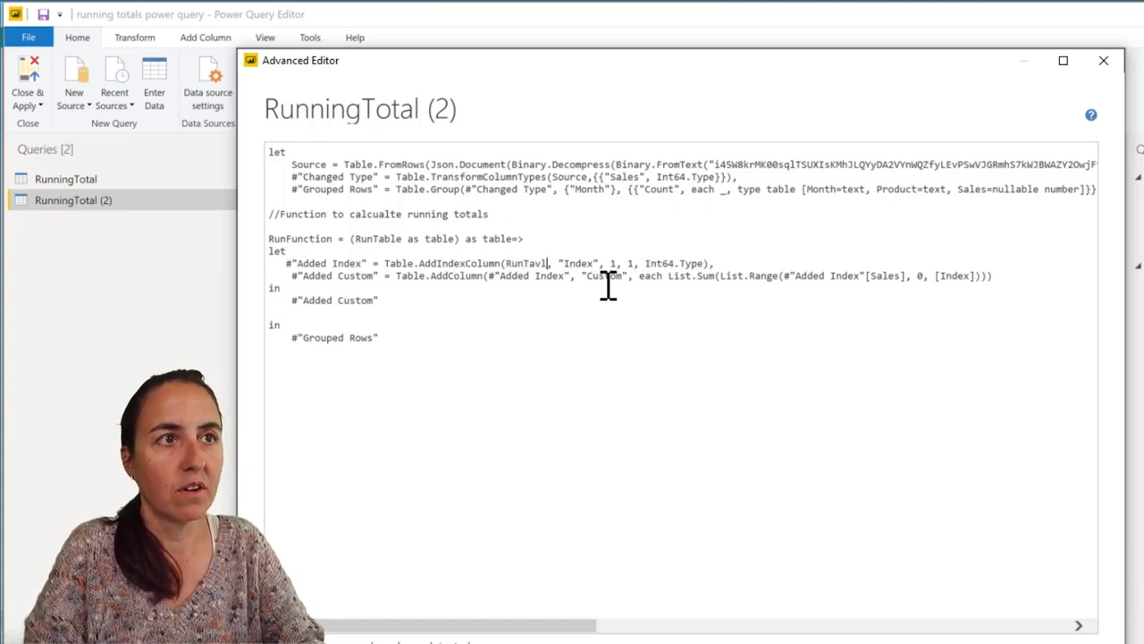
{"action": "key", "text": "BackSpace"}
{"action": "key", "text": "BackSpace"}
{"action": "type", "text": "ble"}
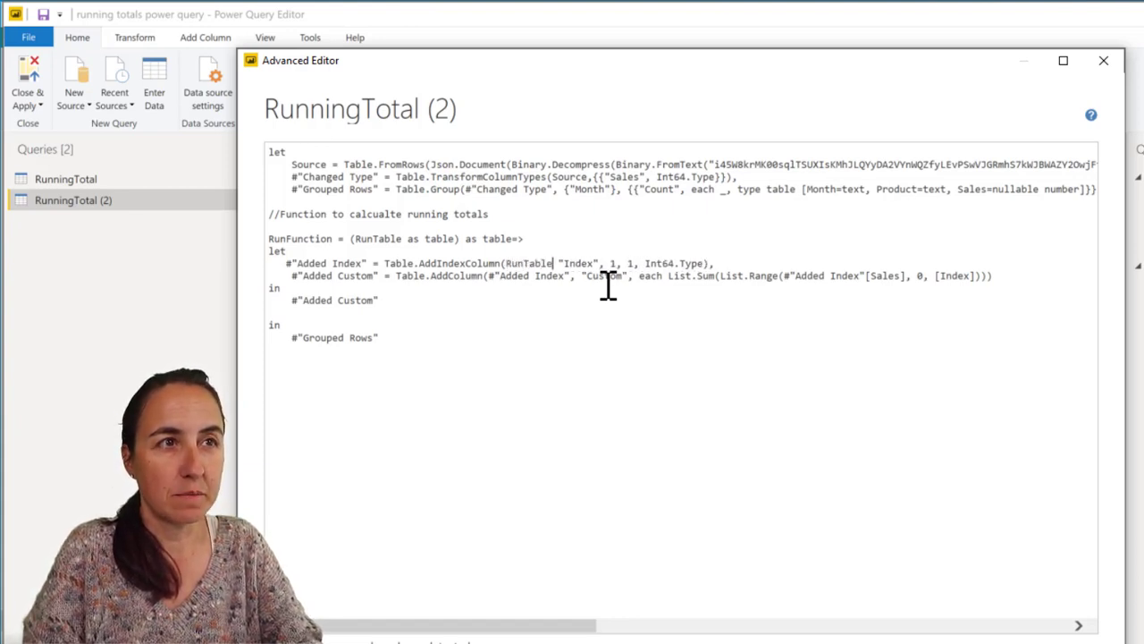
{"action": "type", "text": ","}
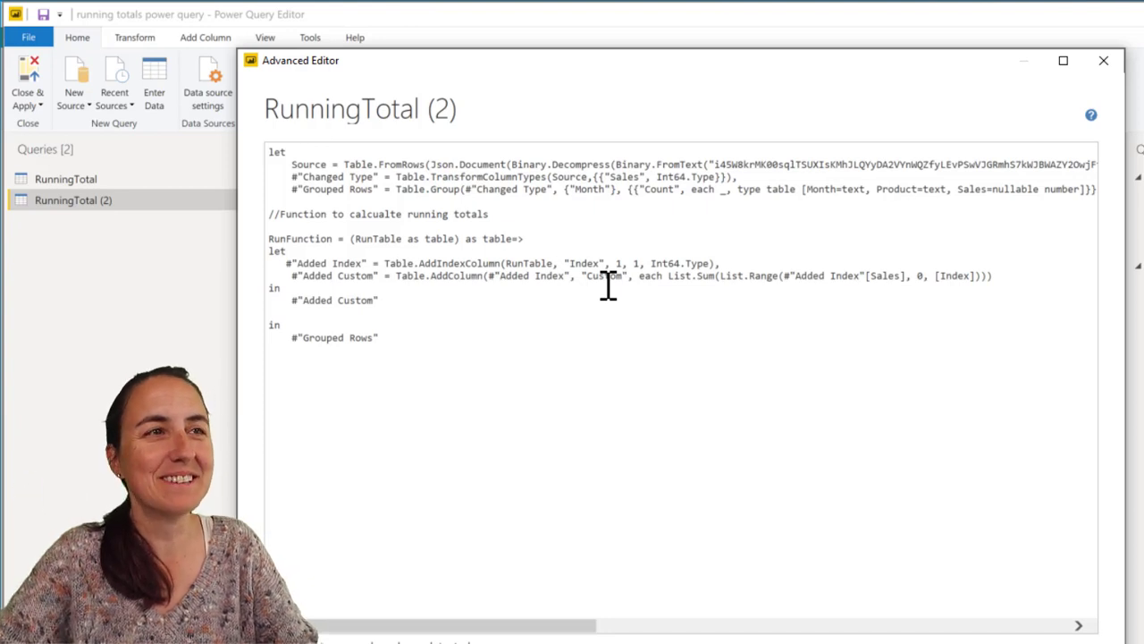
{"action": "left_click", "coordinate": [405, 304]}
Step: Apply the code and preview March's nested table: Apples 88, Oranges 99, Grapes 66
{"action": "left_click", "coordinate": [992, 640]}
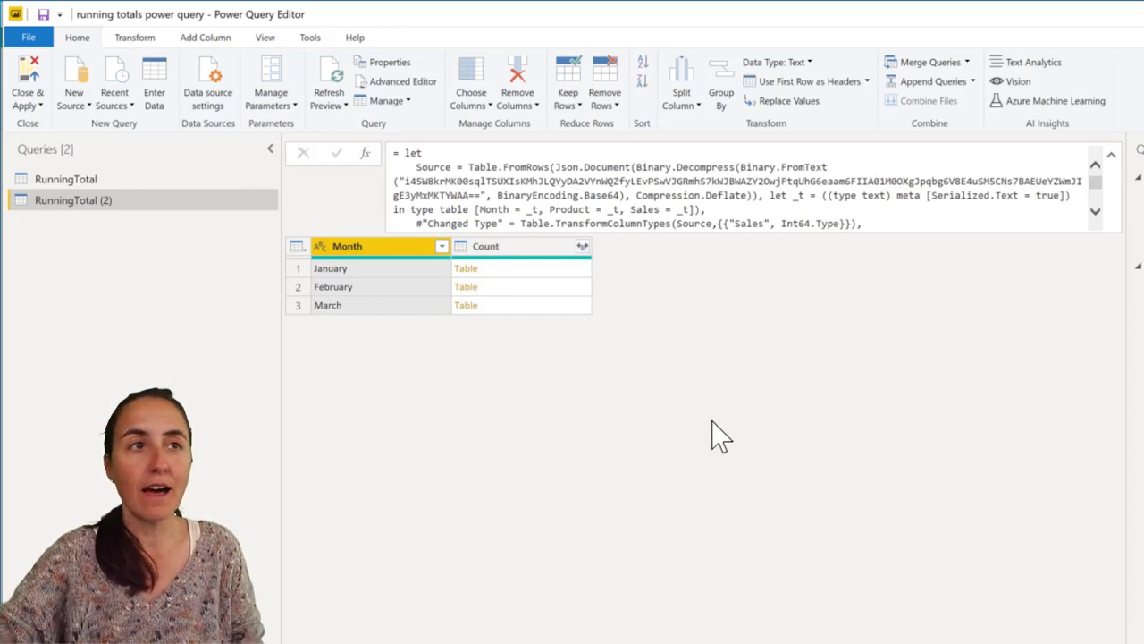
{"action": "left_click", "coordinate": [572, 268]}
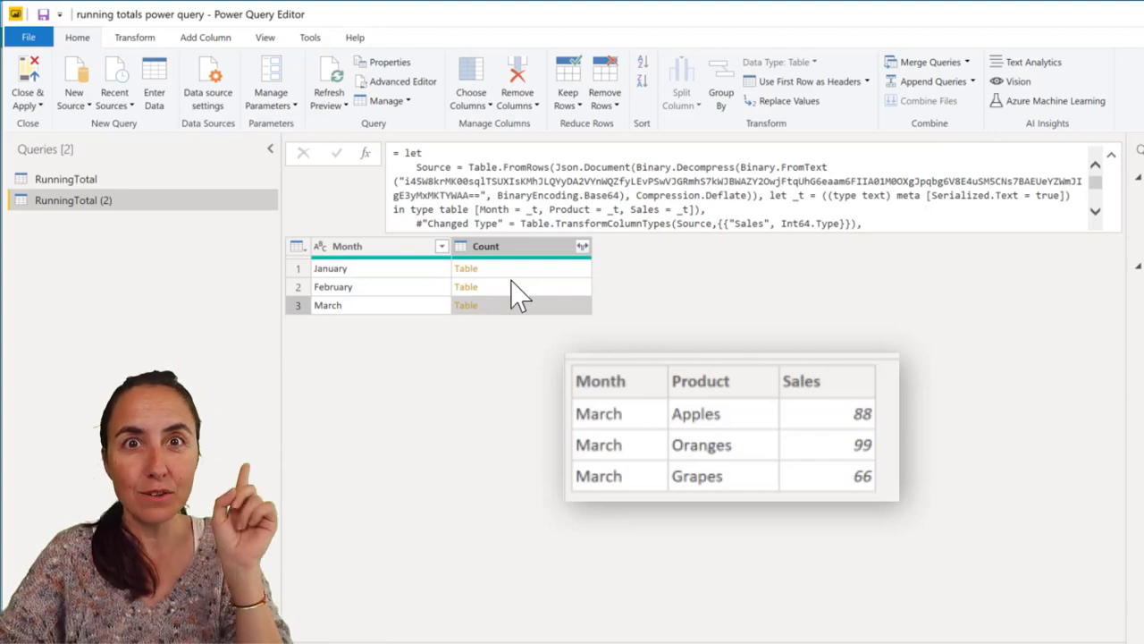
Step: Start a RunTotals = Table.TransformColumns step below the function
{"action": "left_click", "coordinate": [402, 81]}
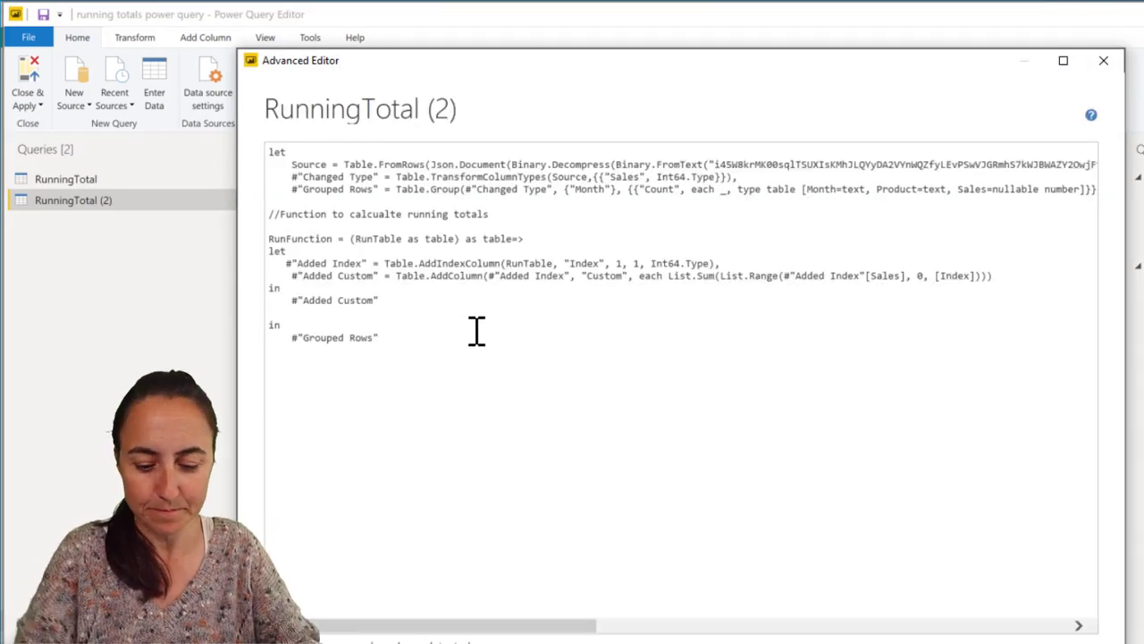
{"action": "key", "text": "Return"}
{"action": "key", "text": "Return"}
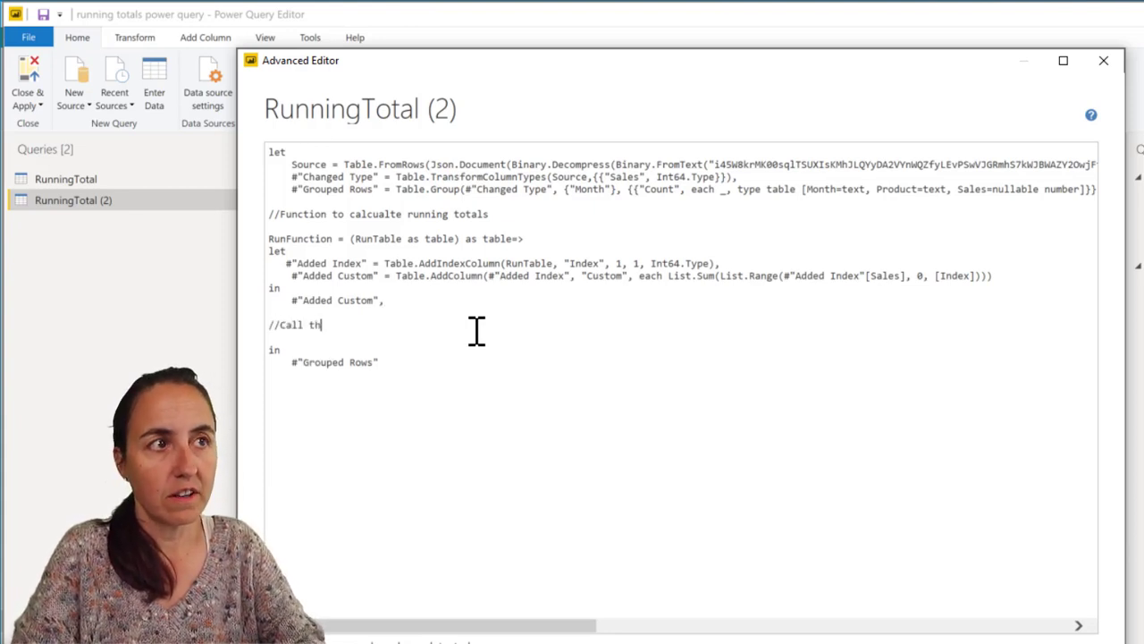
{"action": "key", "text": "Return"}
{"action": "key", "text": "Return"}
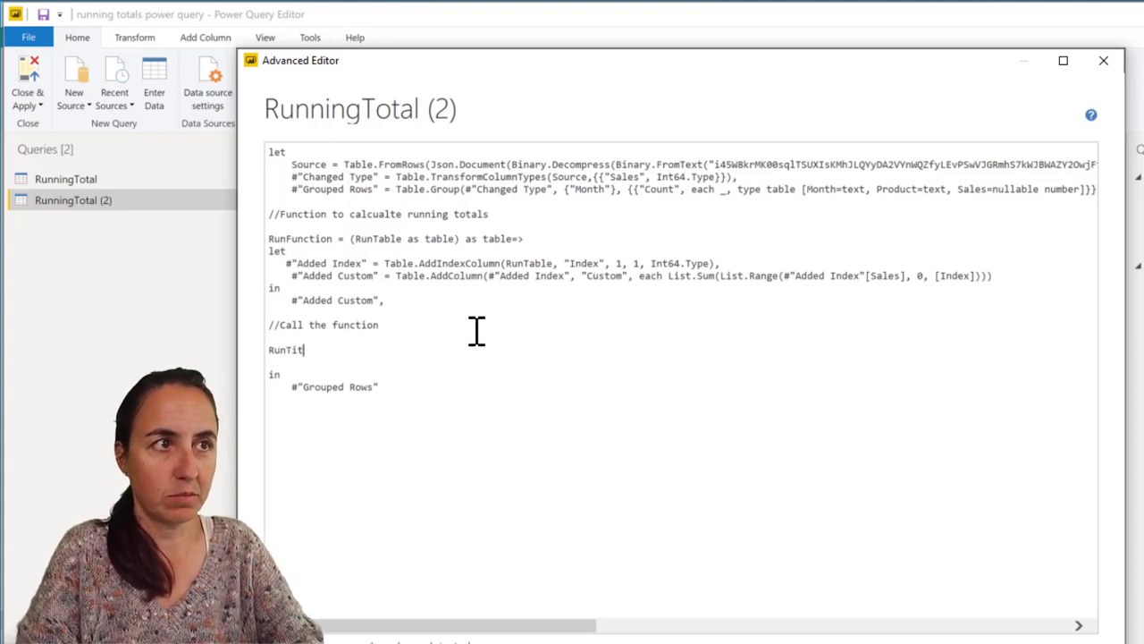
{"action": "type", "text": "i"}
{"action": "key", "text": "BackSpace"}
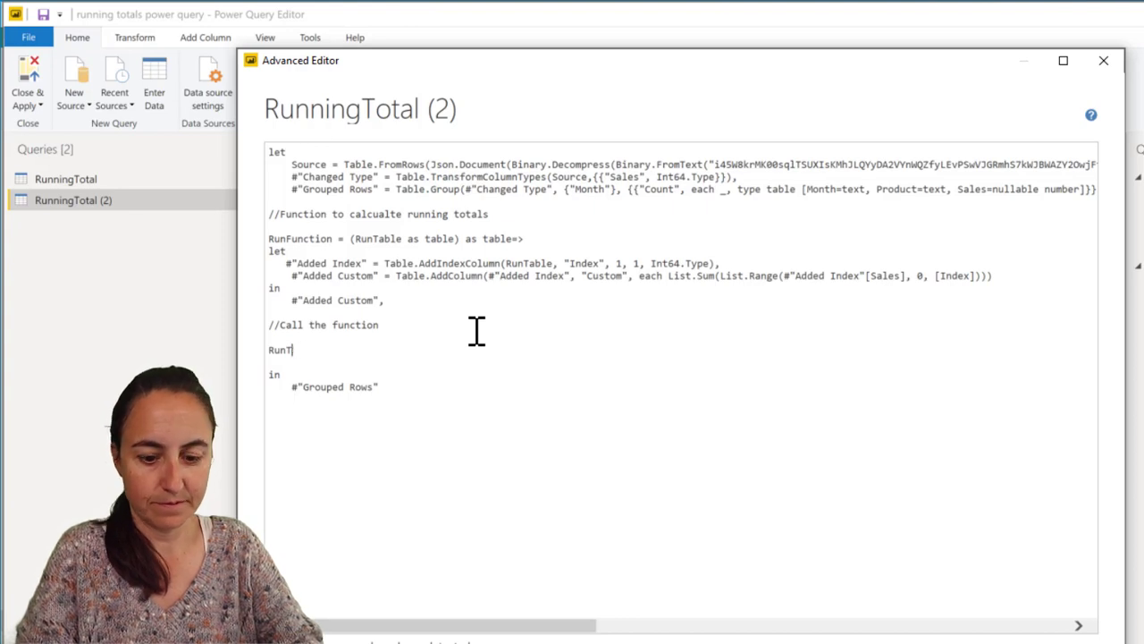
{"action": "type", "text": "otals = T"}
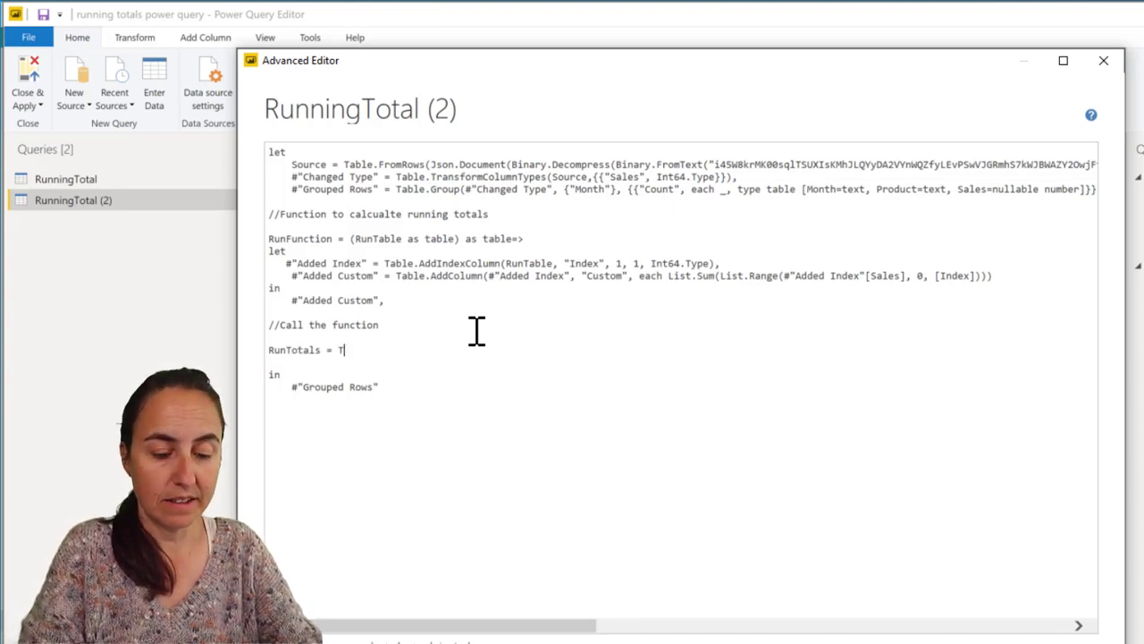
{"action": "type", "text": "able."}
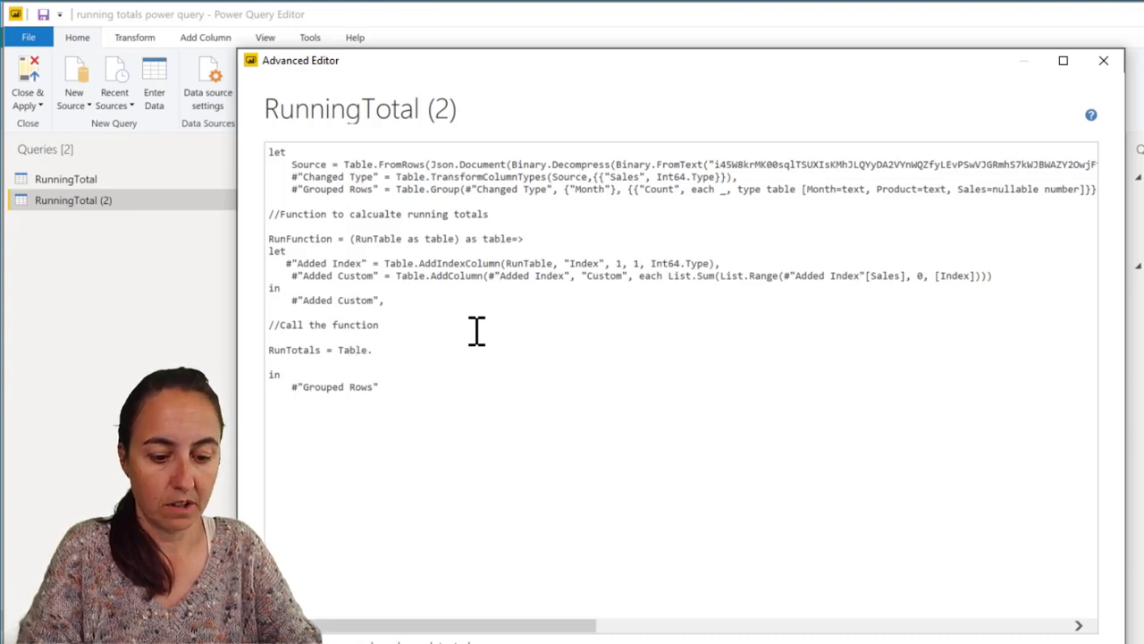
{"action": "type", "text": "Transofr"}
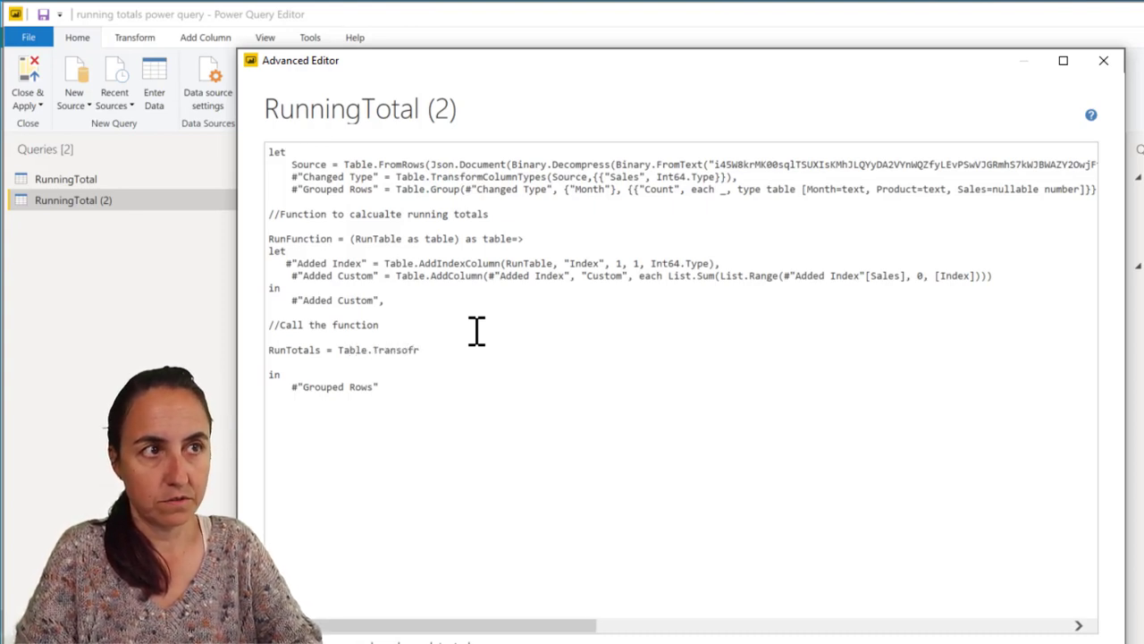
{"action": "key", "text": "BackSpace"}
{"action": "key", "text": "BackSpace"}
{"action": "key", "text": "BackSpace"}
{"action": "type", "text": "formC"}
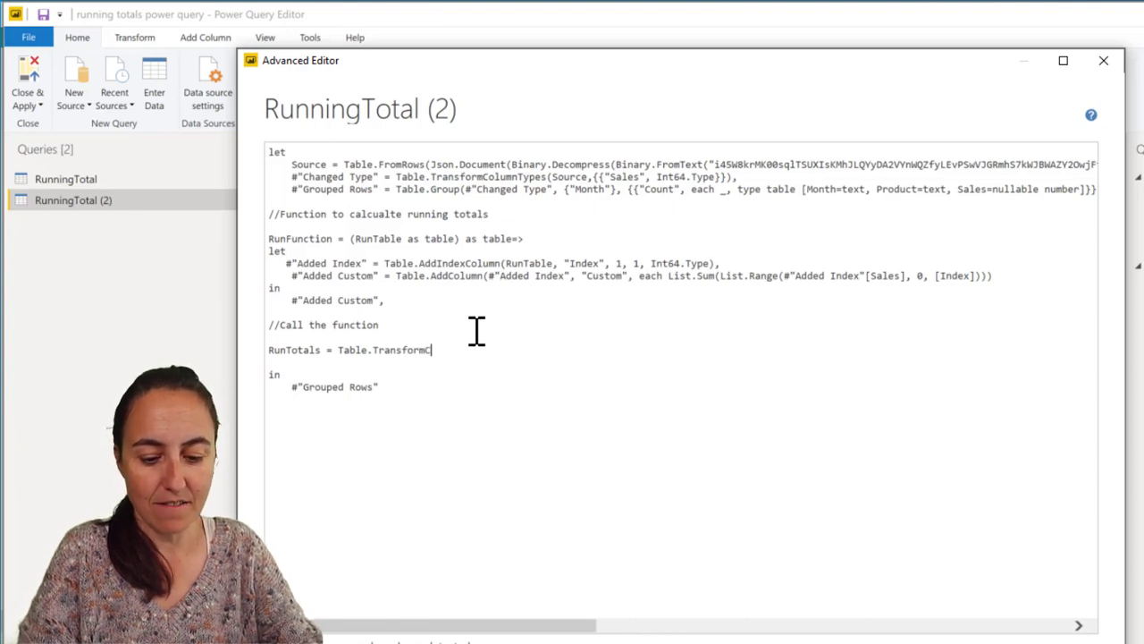
{"action": "type", "text": "olumns("}
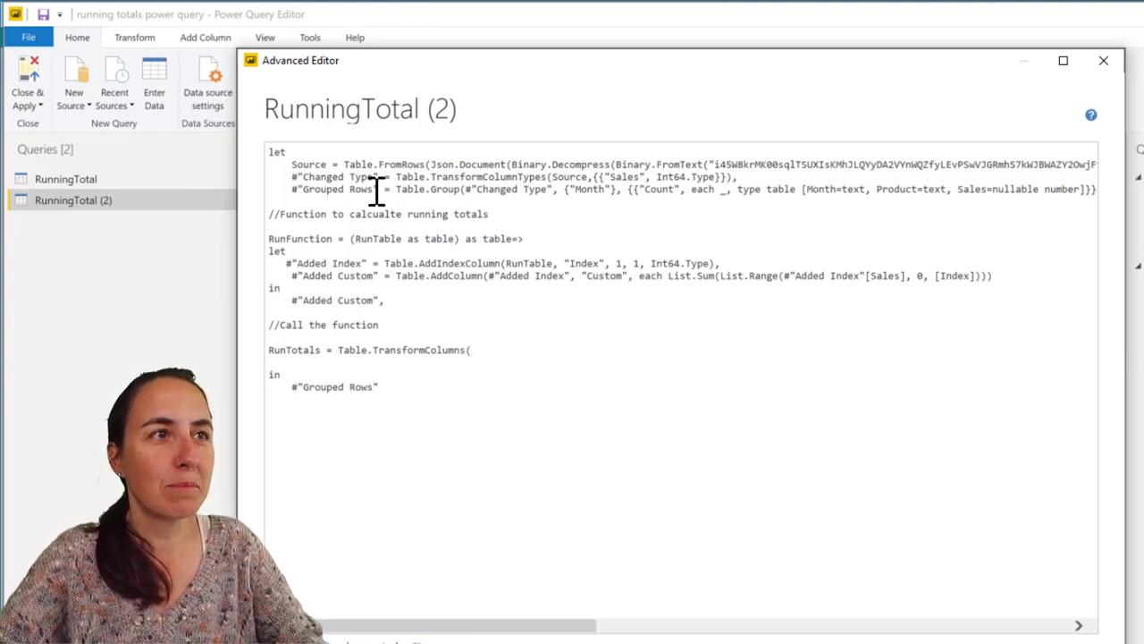
Step: Give TransformColumns the arguments #"Grouped Rows" and {"Count", each RunFunction(_)}
{"action": "left_click_drag", "start_coordinate": [379, 188], "coordinate": [288, 188]}
{"action": "key", "text": "ctrl+c"}
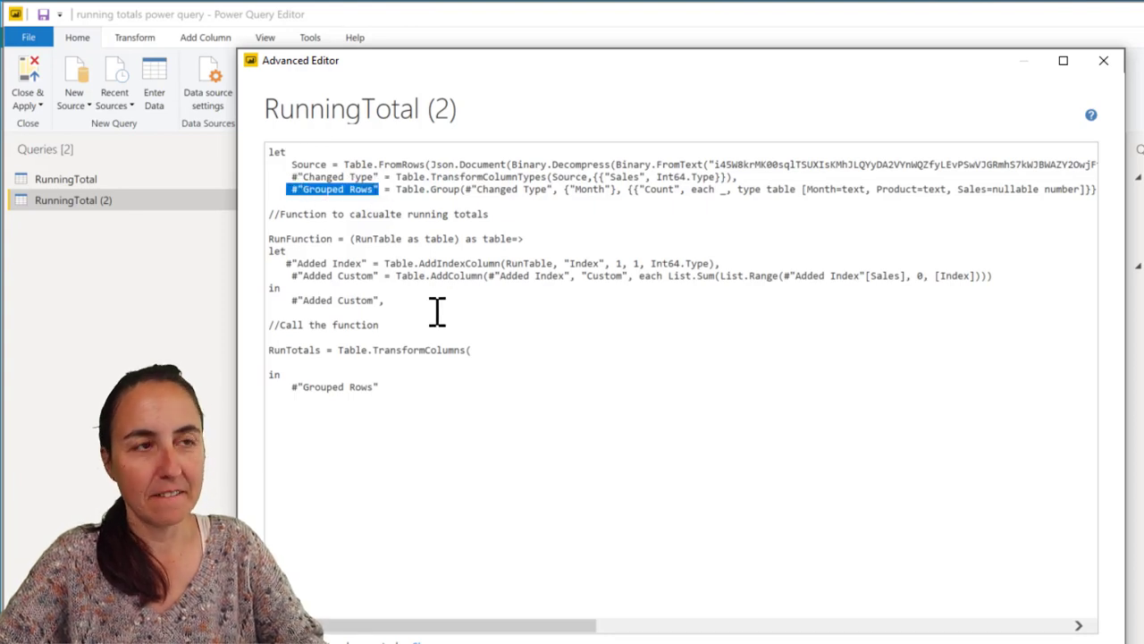
{"action": "left_click", "coordinate": [504, 348]}
{"action": "key", "text": "ctrl+v"}
{"action": "type", "text": ","}
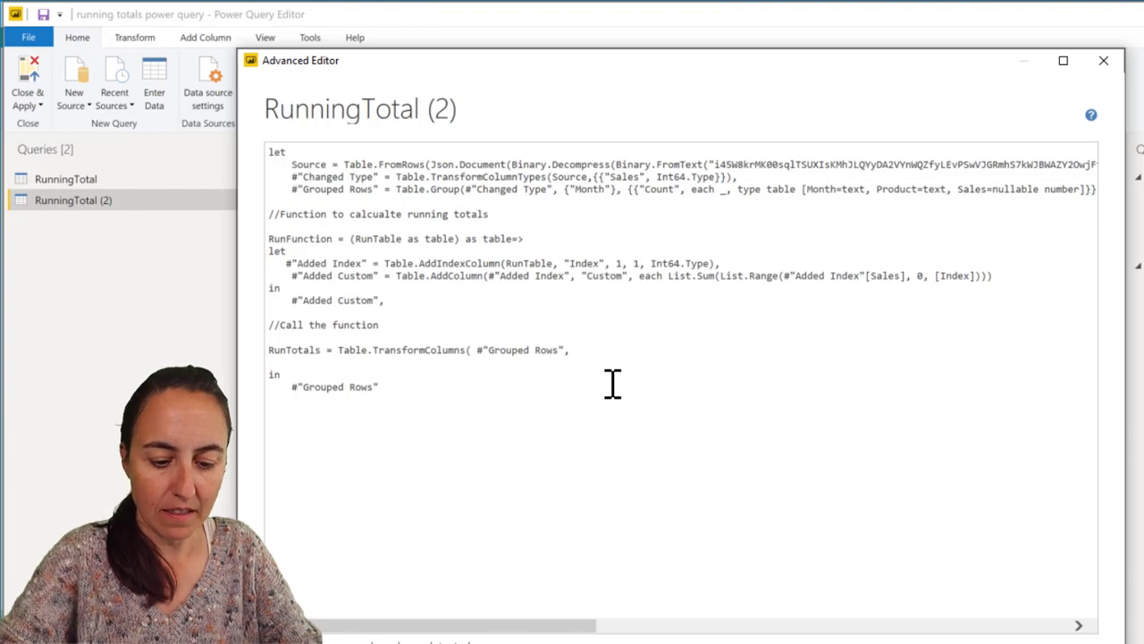
{"action": "type", "text": " {{"}
{"action": "type", "text": "\"Count"}
{"action": "left_click_drag", "start_coordinate": [476, 93], "coordinate": [546, 343]}
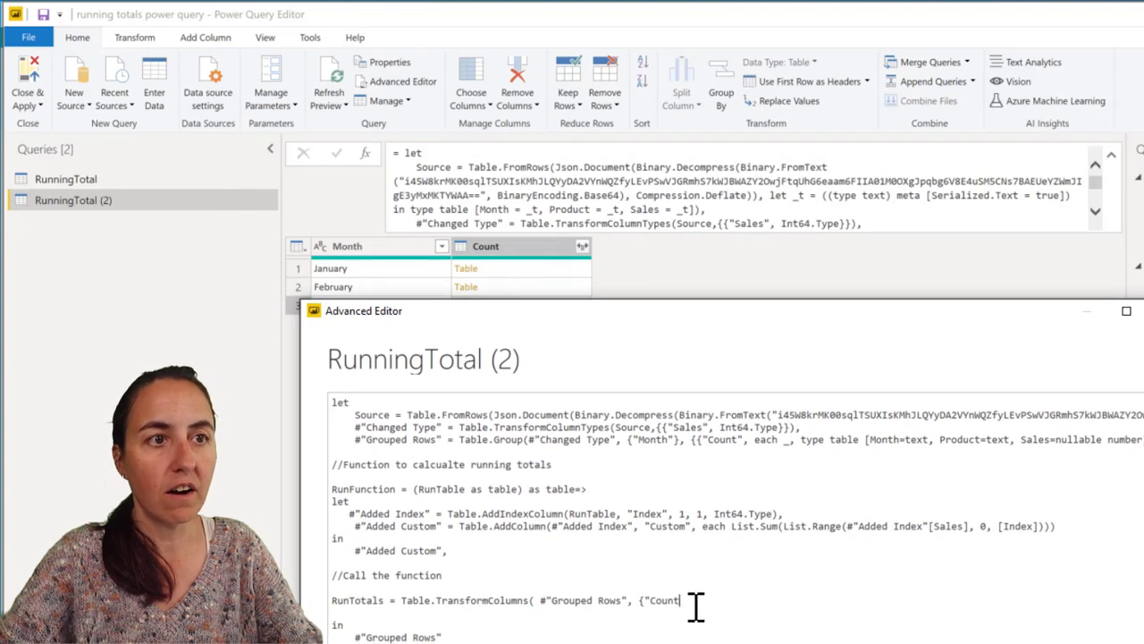
{"action": "type", "text": "\", each RunFn"}
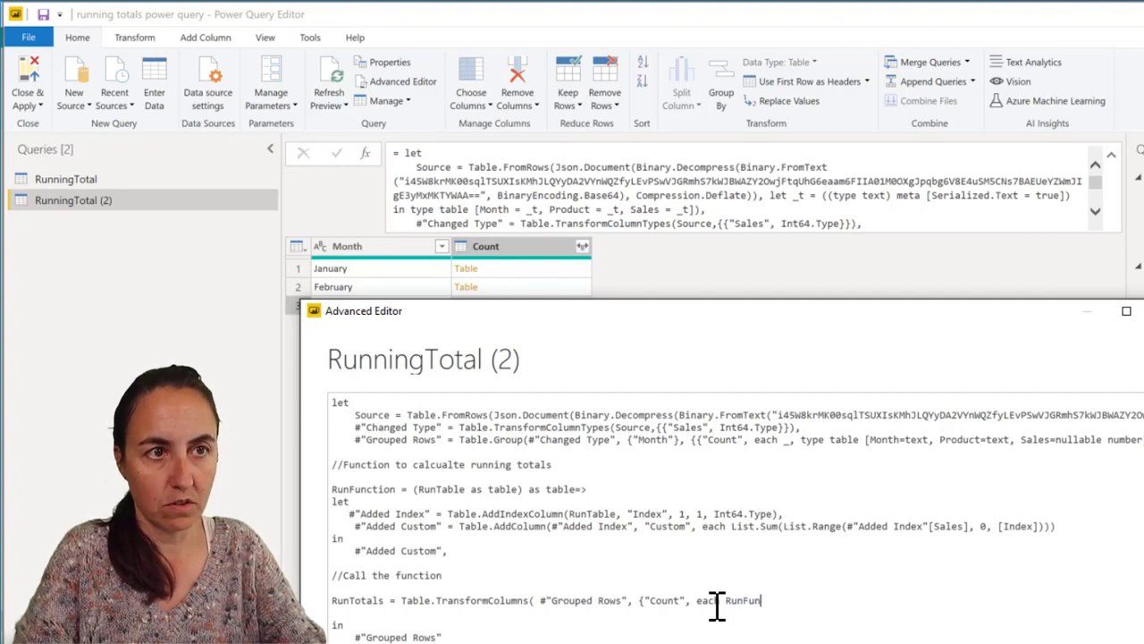
{"action": "key", "text": "BackSpace"}
{"action": "key", "text": "BackSpace"}
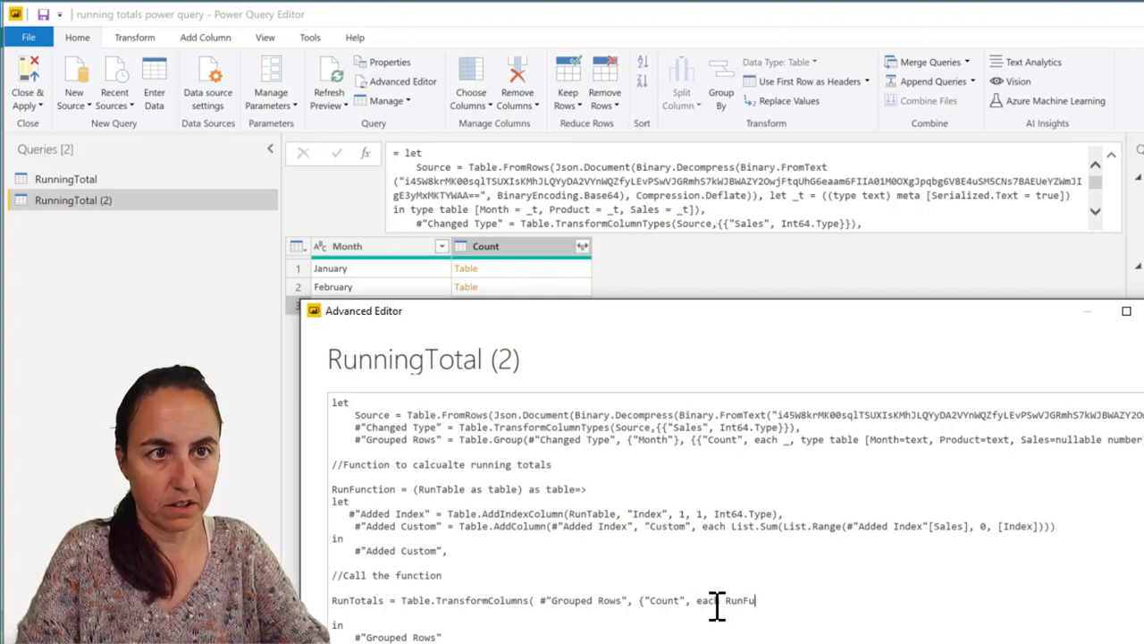
{"action": "type", "text": "nction"}
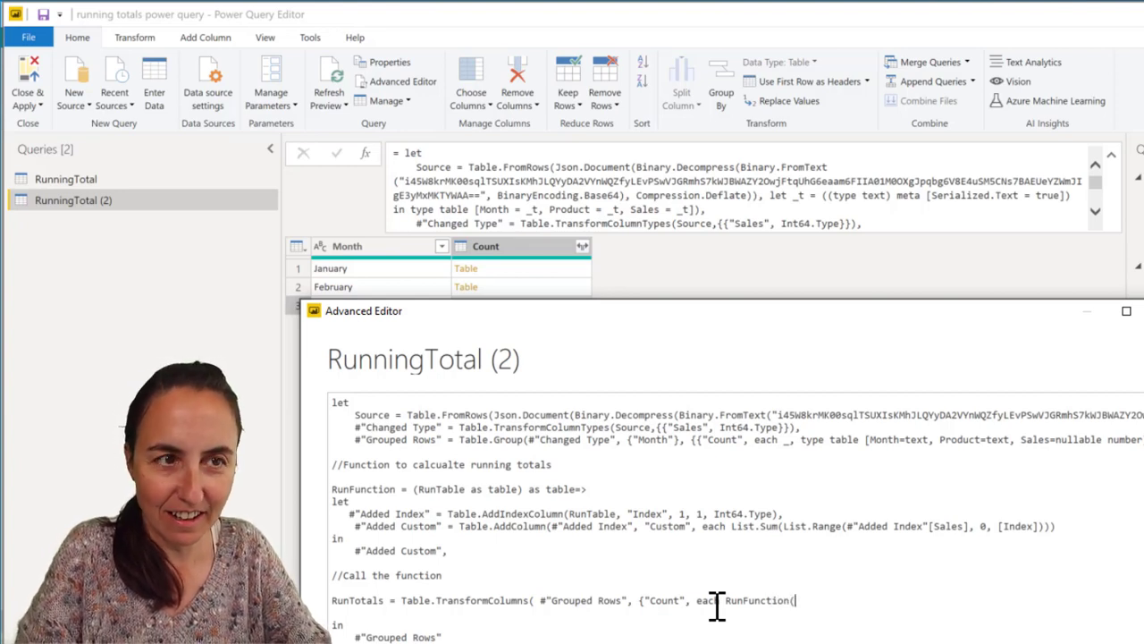
{"action": "type", "text": "(_)"}
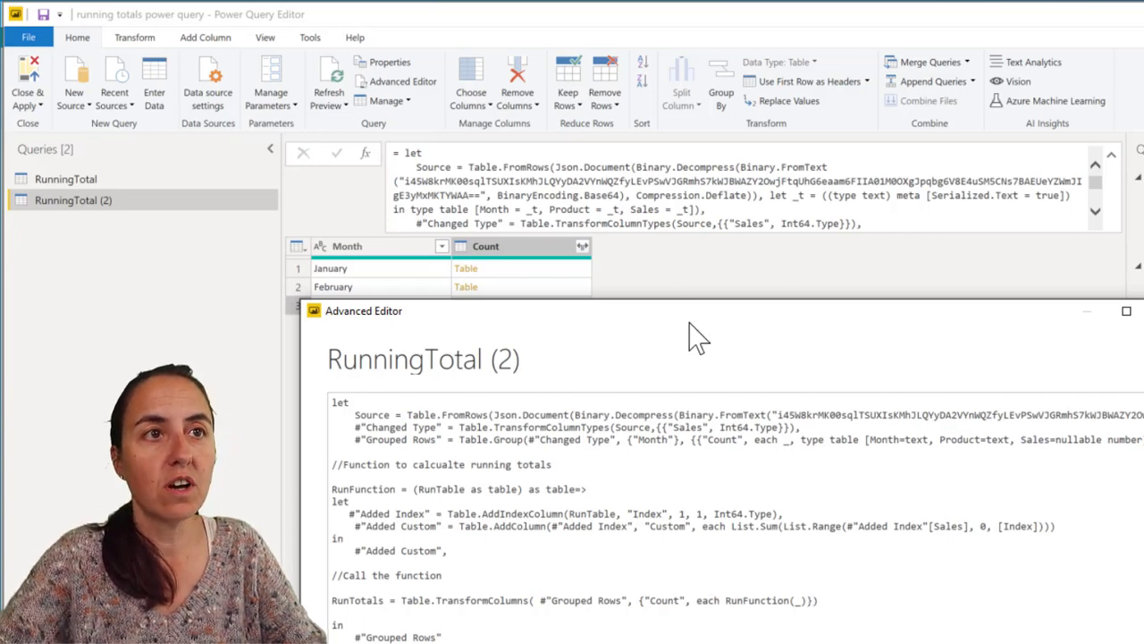
Step: Save the code and preview the January, February and March nested tables
{"action": "left_click_drag", "start_coordinate": [671, 319], "coordinate": [649, 39]}
{"action": "left_click", "coordinate": [1047, 641]}
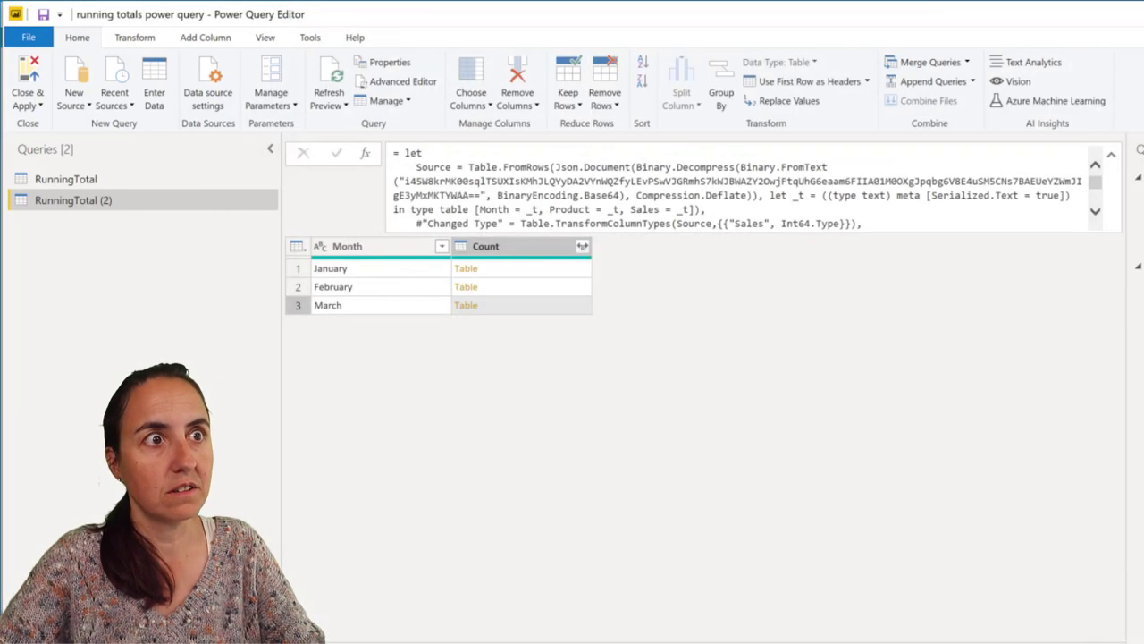
{"action": "left_click", "coordinate": [505, 272]}
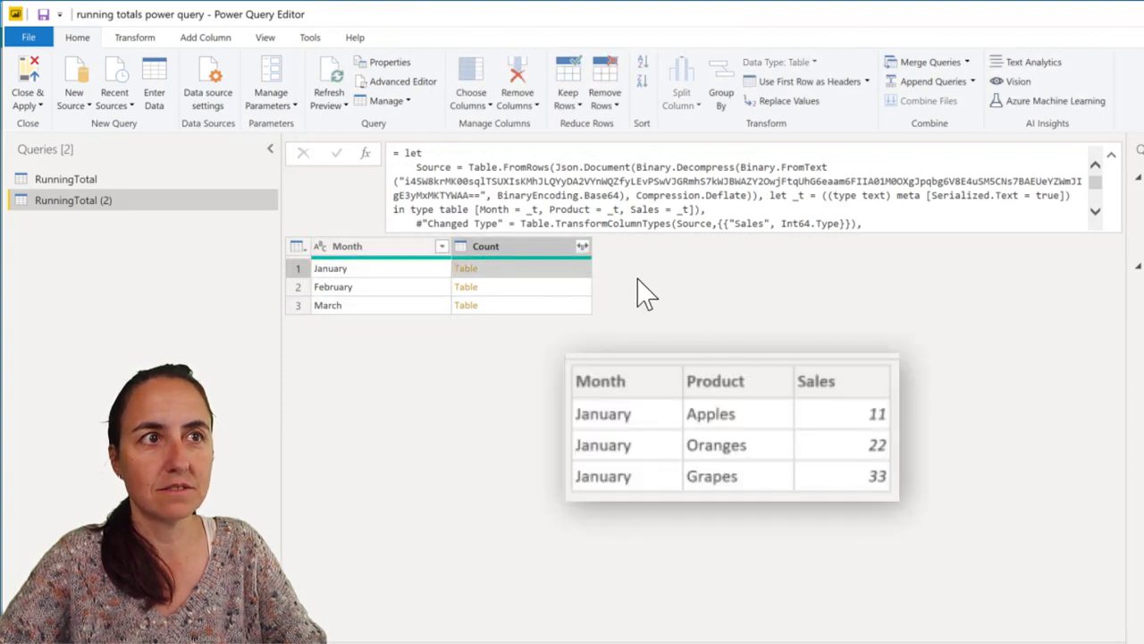
{"action": "left_click", "coordinate": [551, 293]}
{"action": "left_click", "coordinate": [537, 308]}
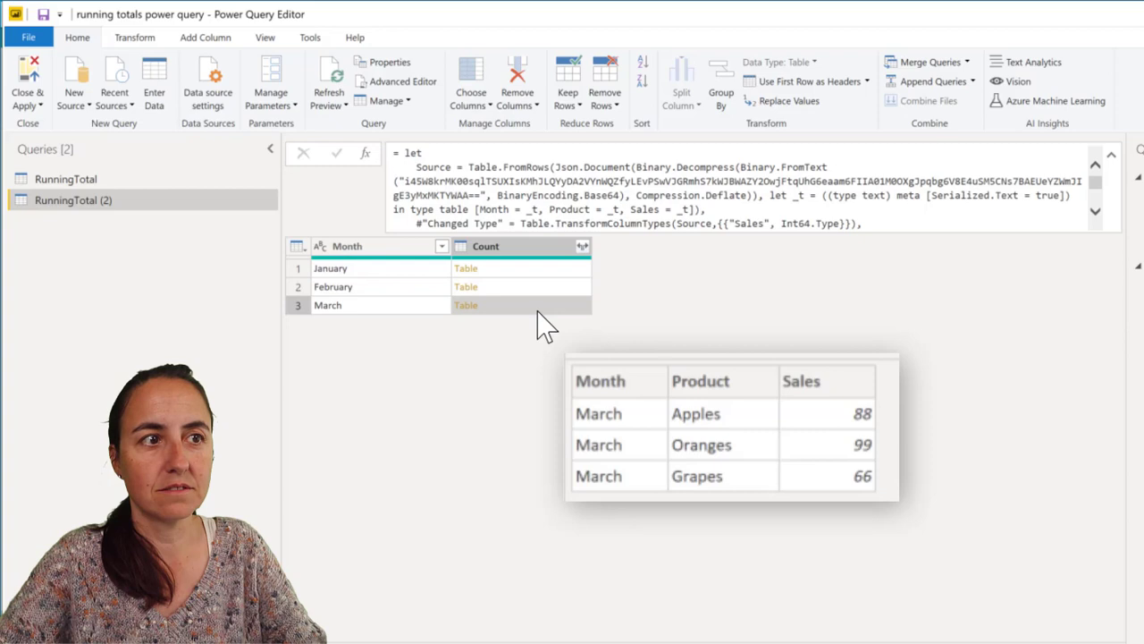
{"action": "left_click", "coordinate": [545, 269]}
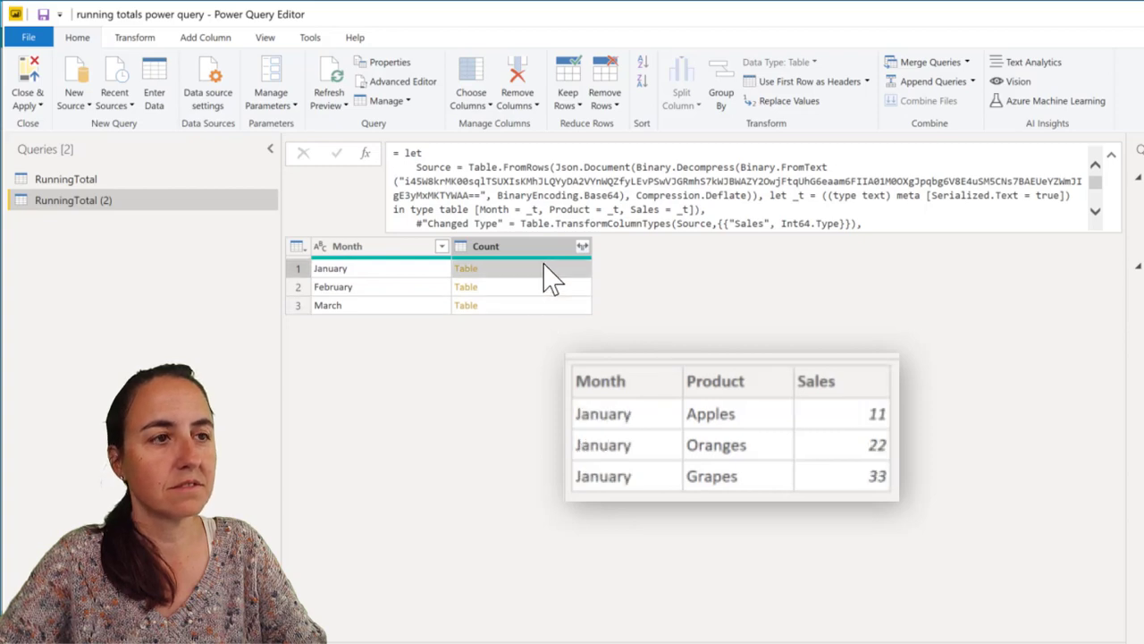
{"action": "left_click", "coordinate": [544, 288]}
{"action": "left_click", "coordinate": [547, 270]}
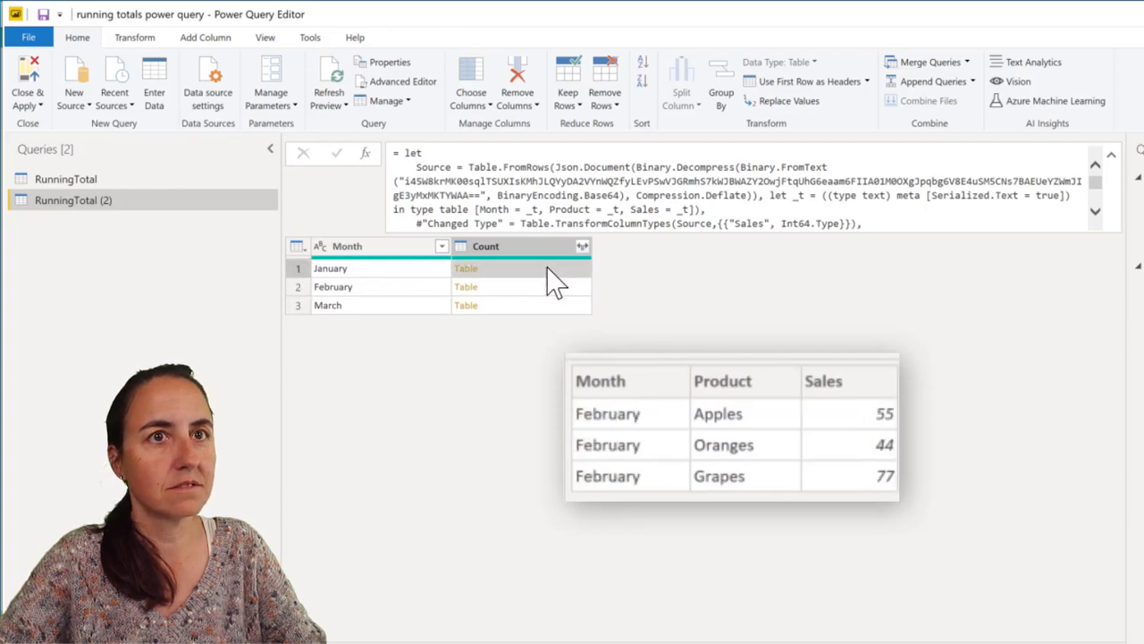
Step: Make RunTotals the step returned after 'in', replacing #"Grouped Rows"
{"action": "left_click", "coordinate": [427, 86]}
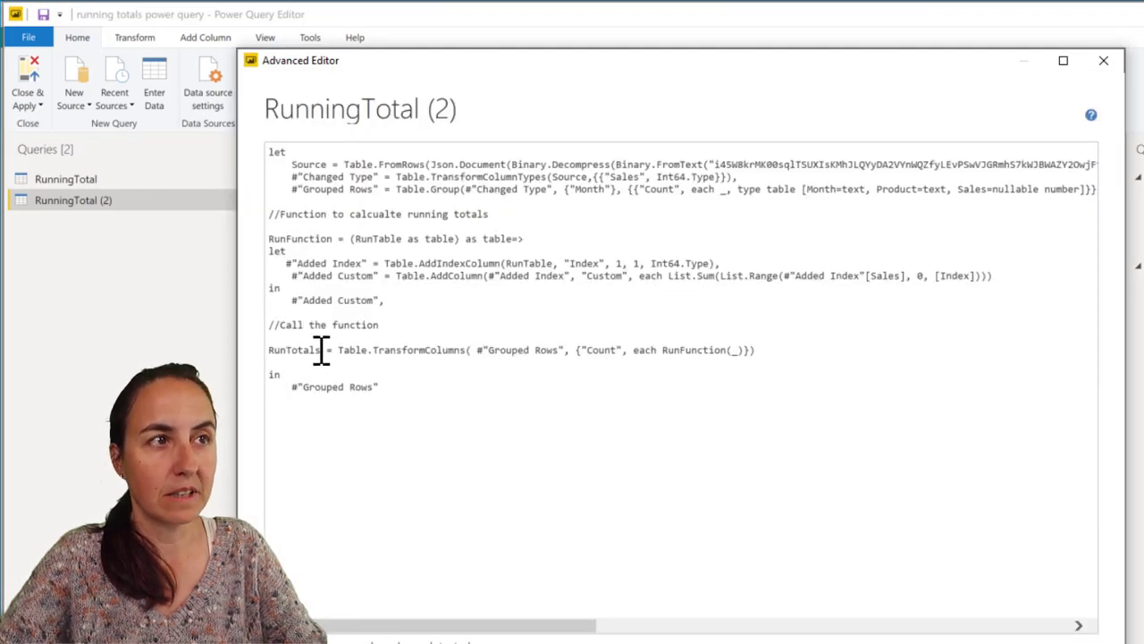
{"action": "left_click_drag", "start_coordinate": [318, 350], "coordinate": [267, 355]}
{"action": "key", "text": "ctrl+c"}
{"action": "left_click_drag", "start_coordinate": [378, 387], "coordinate": [294, 390]}
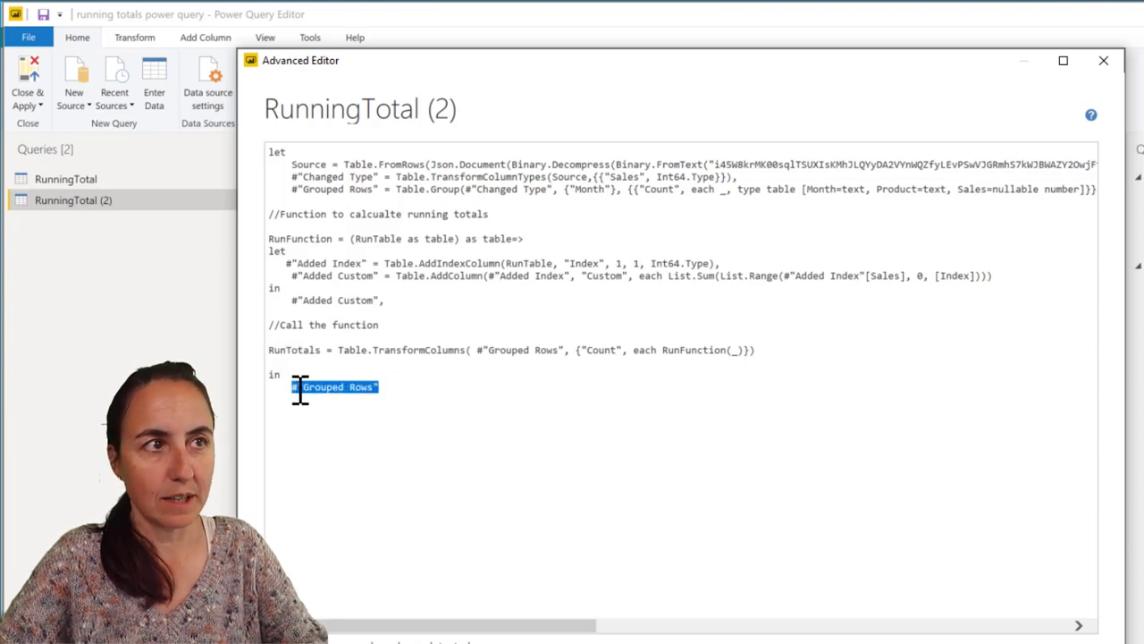
{"action": "key", "text": "ctrl+v"}
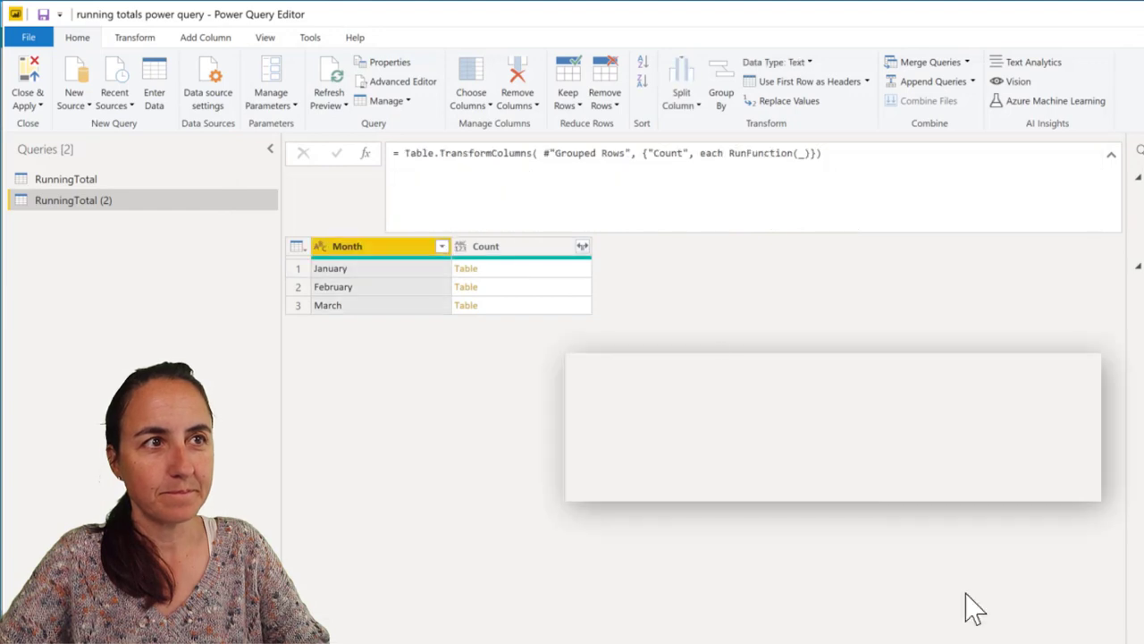
Step: Review each month's running totals in the Count tables, then bring up the Count expand options
{"action": "left_click", "coordinate": [518, 287]}
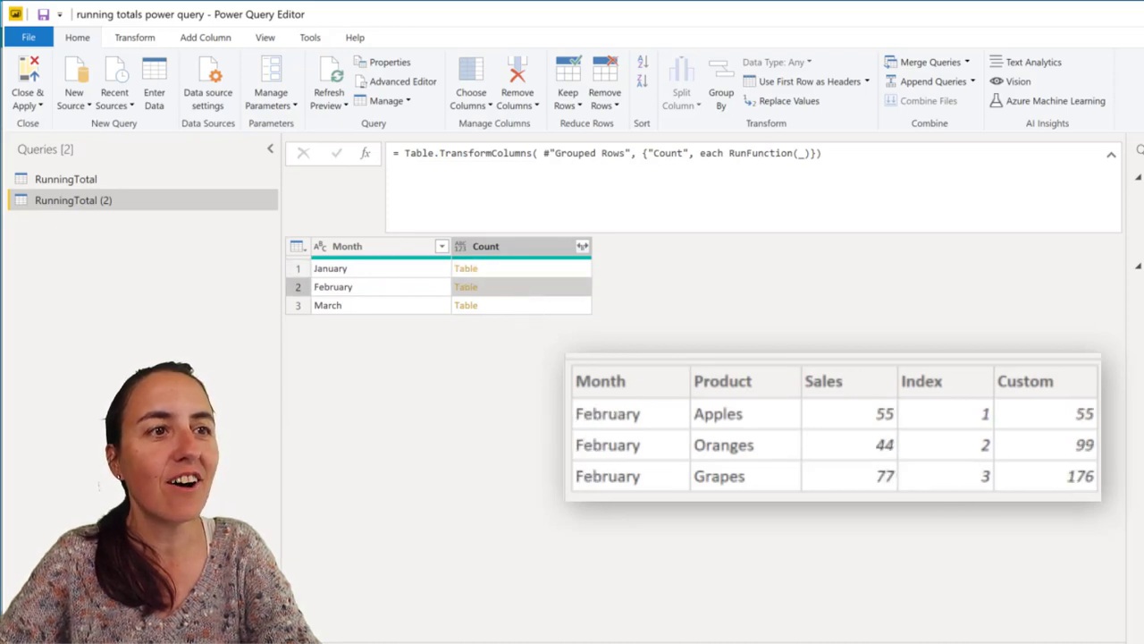
{"action": "left_click", "coordinate": [538, 304]}
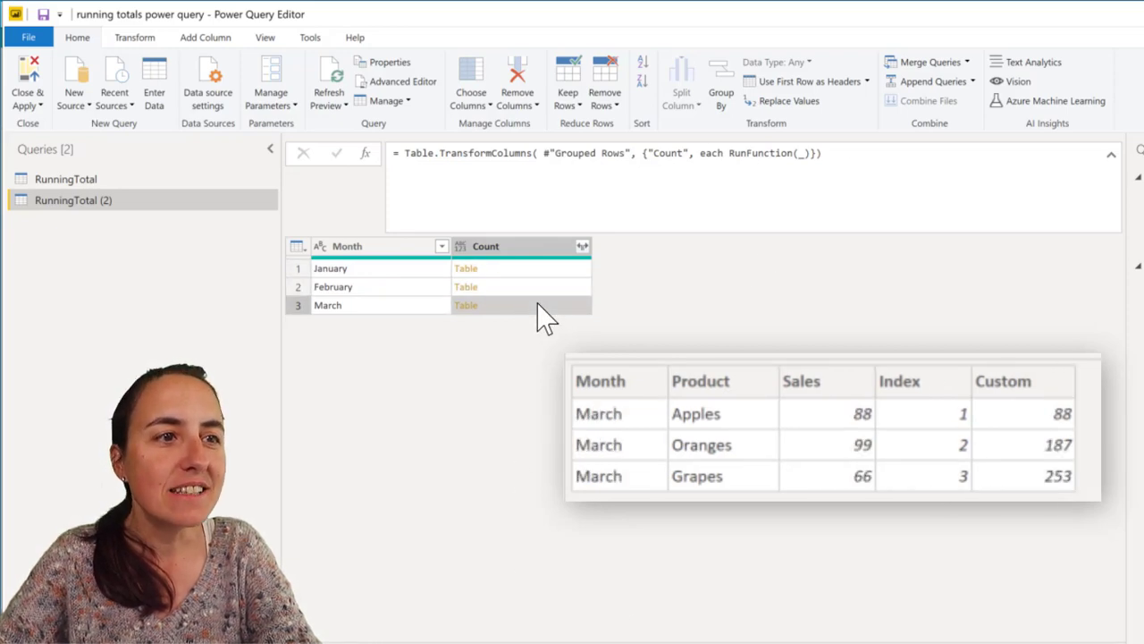
{"action": "left_click", "coordinate": [524, 268]}
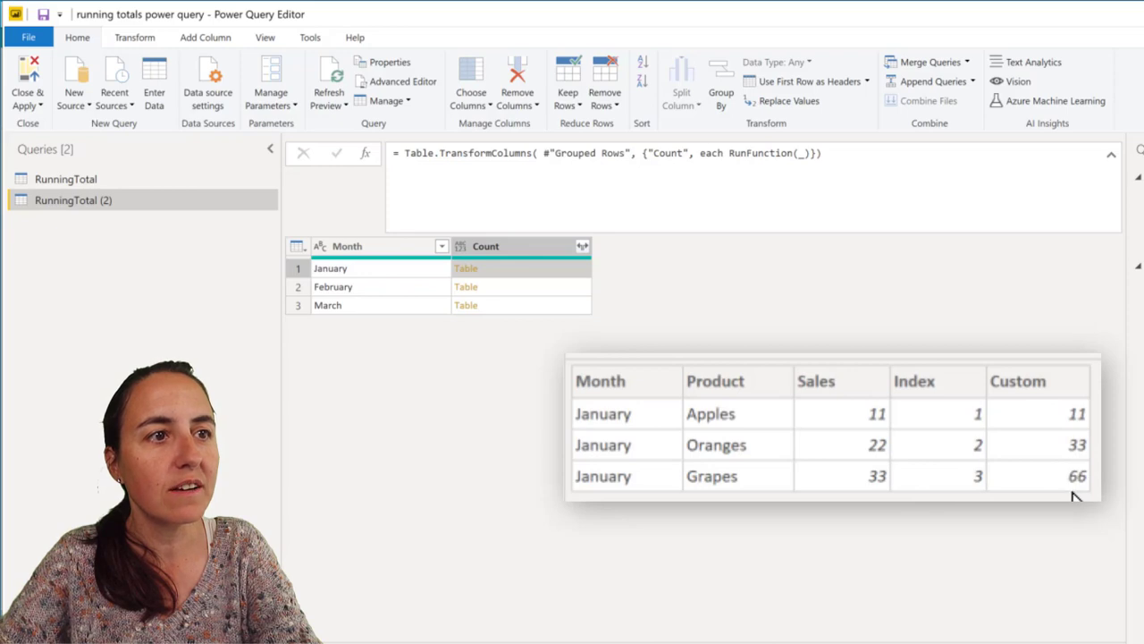
{"action": "left_click", "coordinate": [536, 291]}
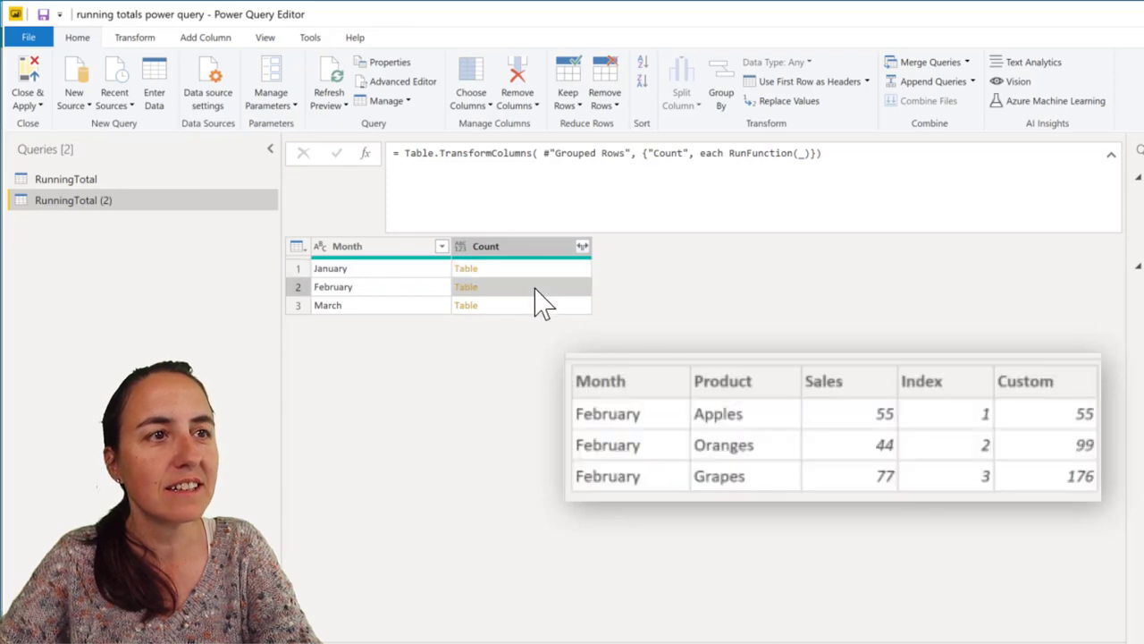
{"action": "left_click", "coordinate": [542, 306]}
{"action": "left_click", "coordinate": [582, 247]}
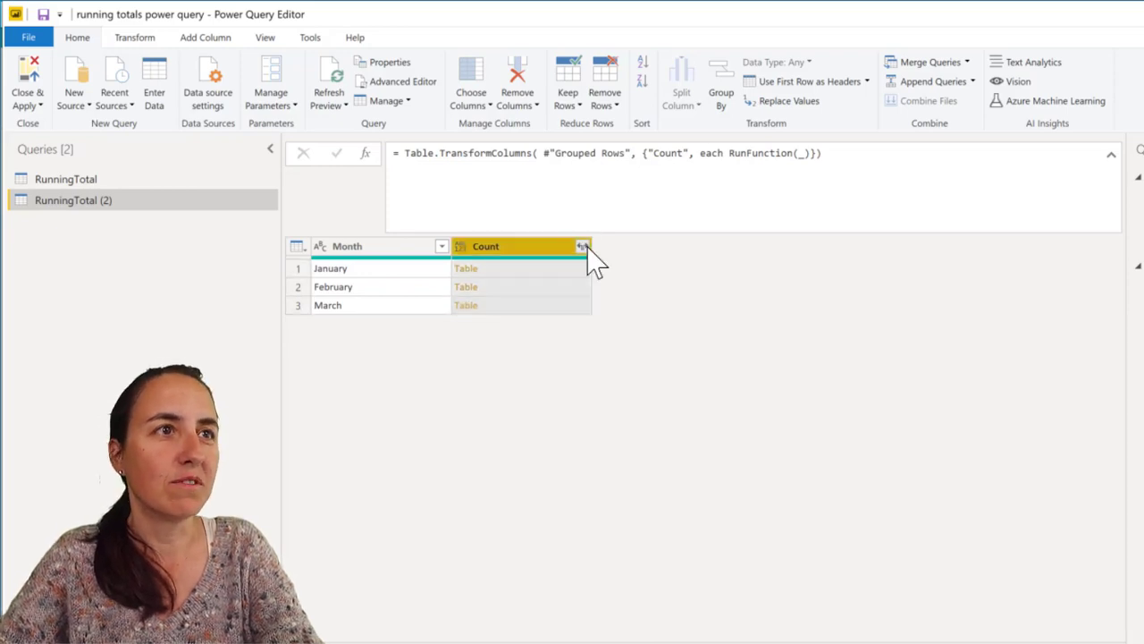
Step: Expand Count to Product, Sales and Custom, without Index, Month or the column-name prefix
{"action": "left_click", "coordinate": [356, 406]}
{"action": "left_click", "coordinate": [373, 356]}
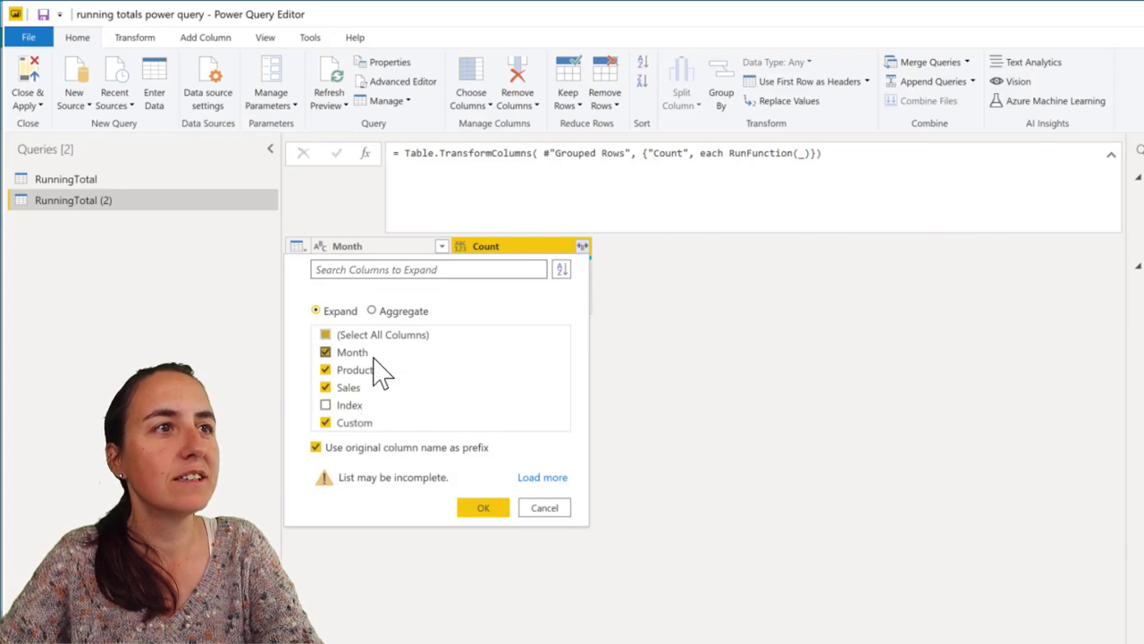
{"action": "left_click", "coordinate": [398, 449]}
{"action": "left_click", "coordinate": [483, 508]}
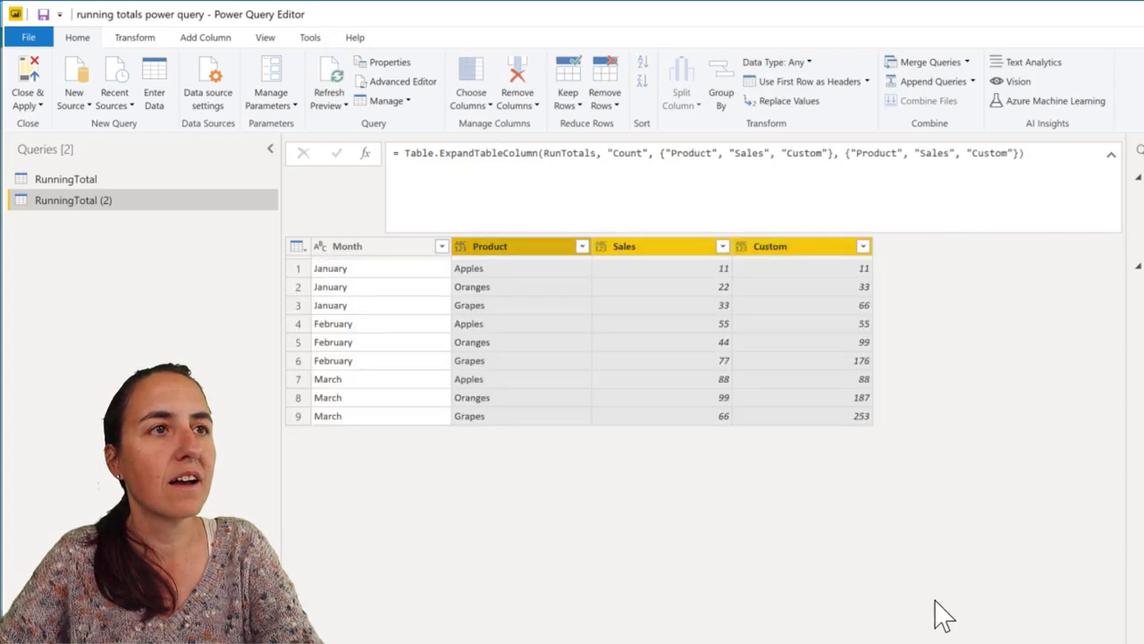